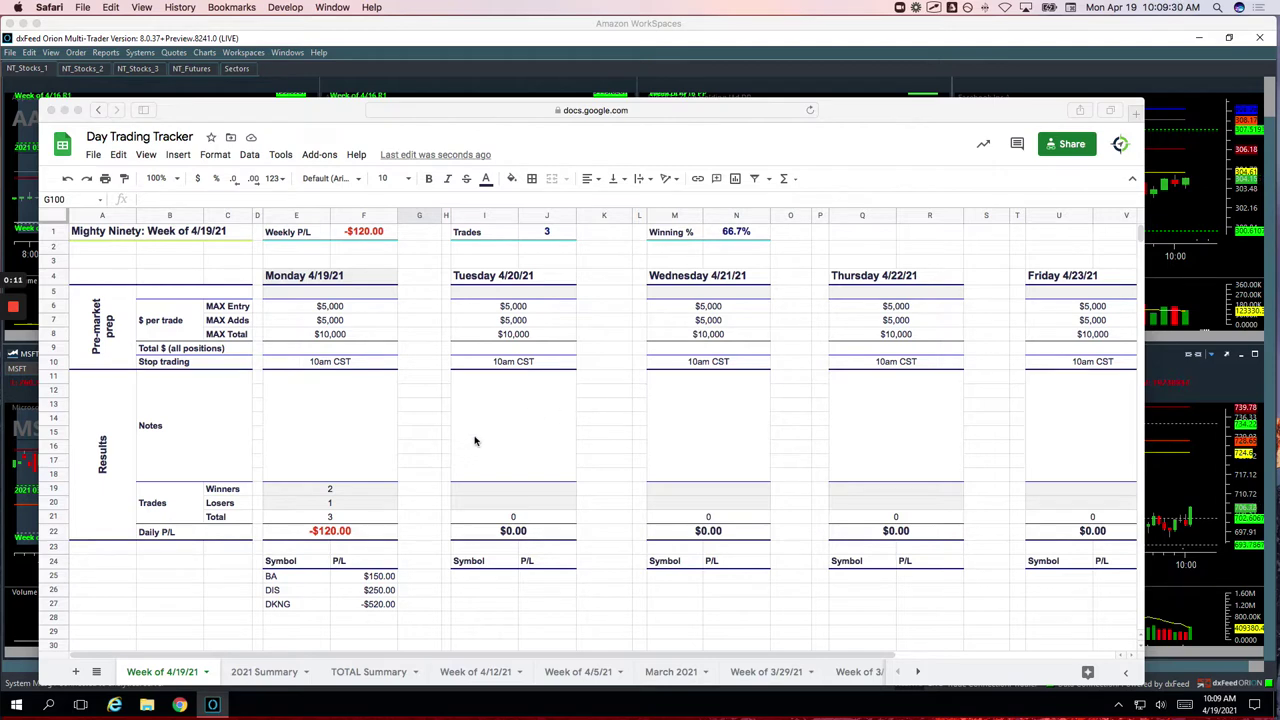
Review Monday's daily P/L and per-symbol results across the three trading sections of the Week of 4/19/21 sheet.
{"action": "scroll", "coordinate": [475, 441], "scroll_direction": "down", "scroll_amount": 3}
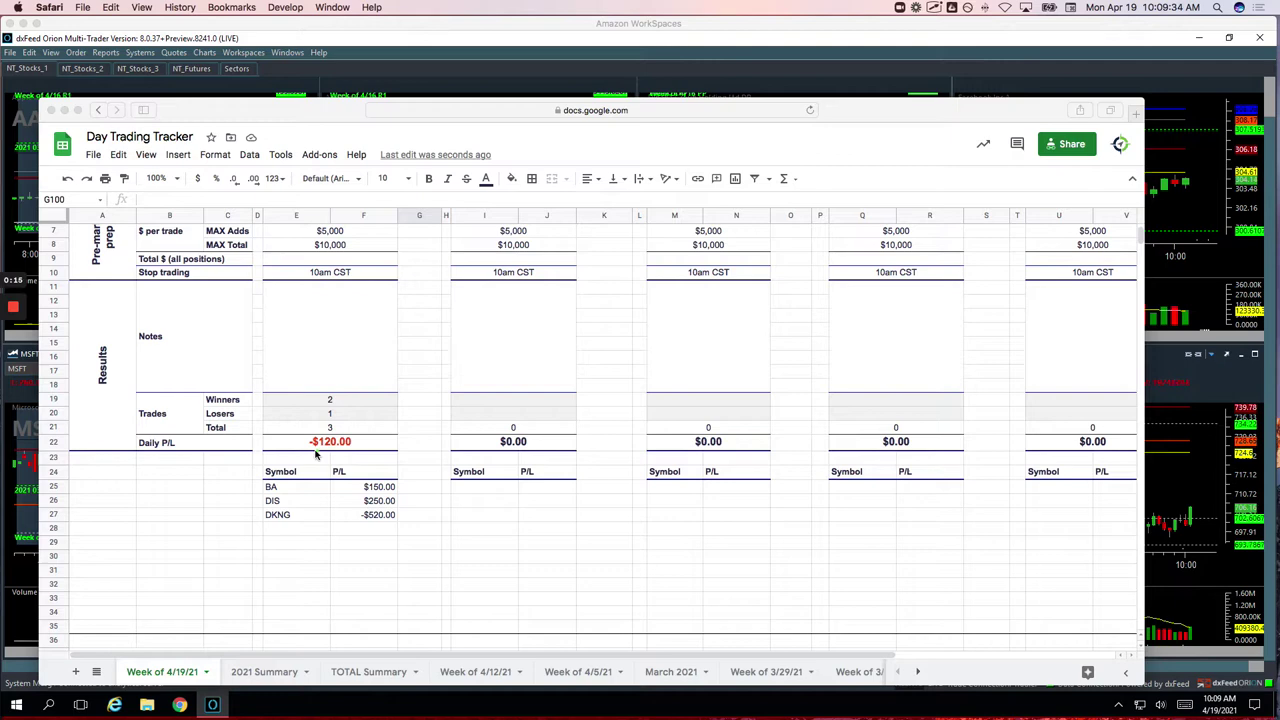
{"action": "left_click_drag", "start_coordinate": [315, 450], "coordinate": [341, 450]}
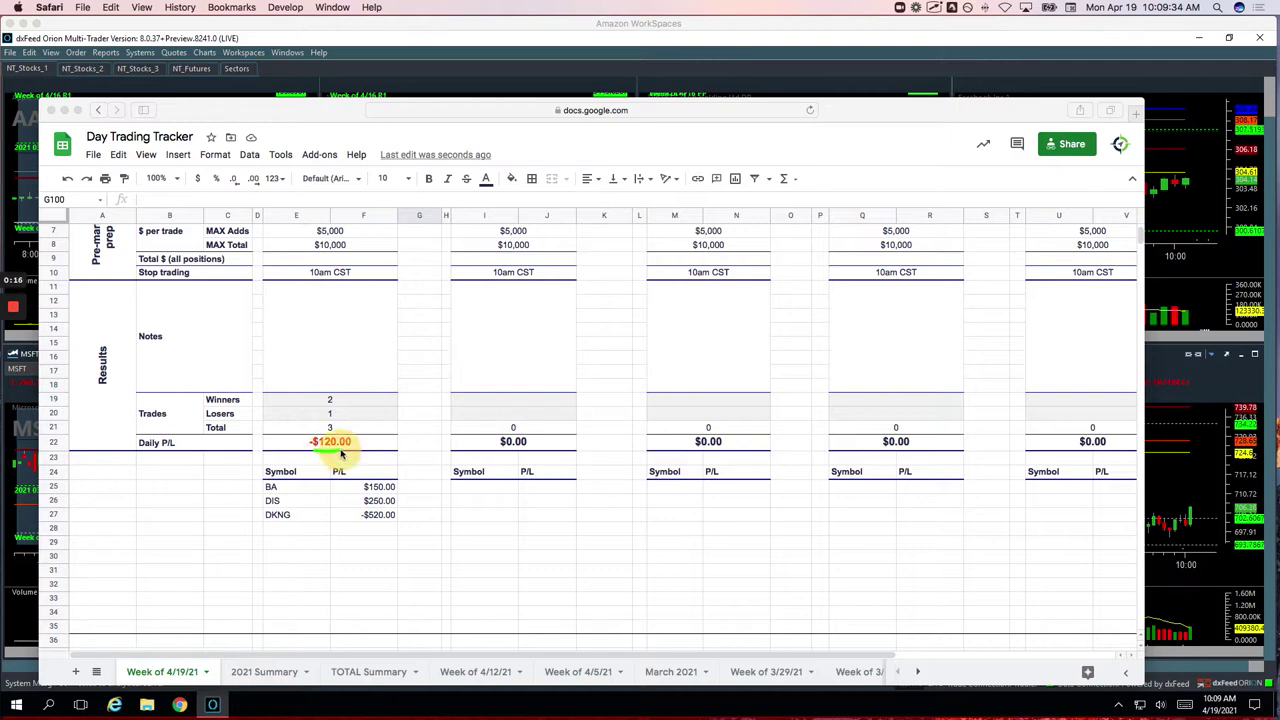
{"action": "left_click", "coordinate": [405, 488]}
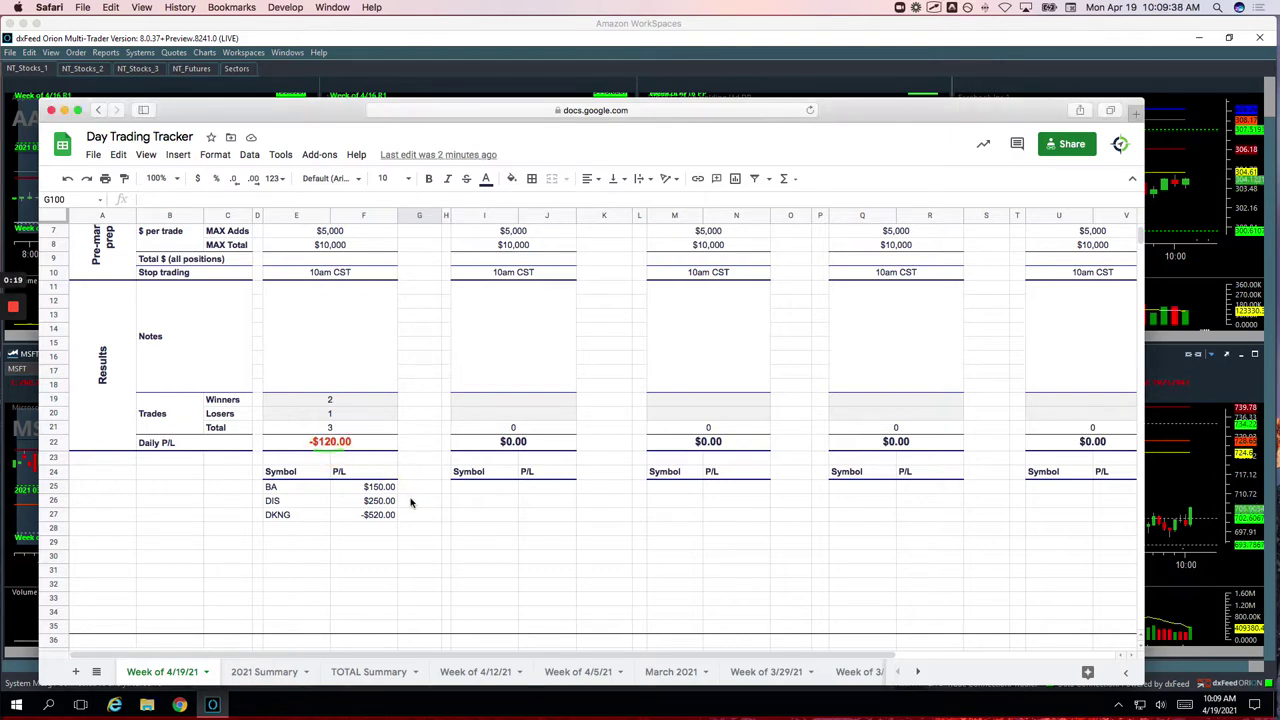
{"action": "left_click", "coordinate": [405, 502]}
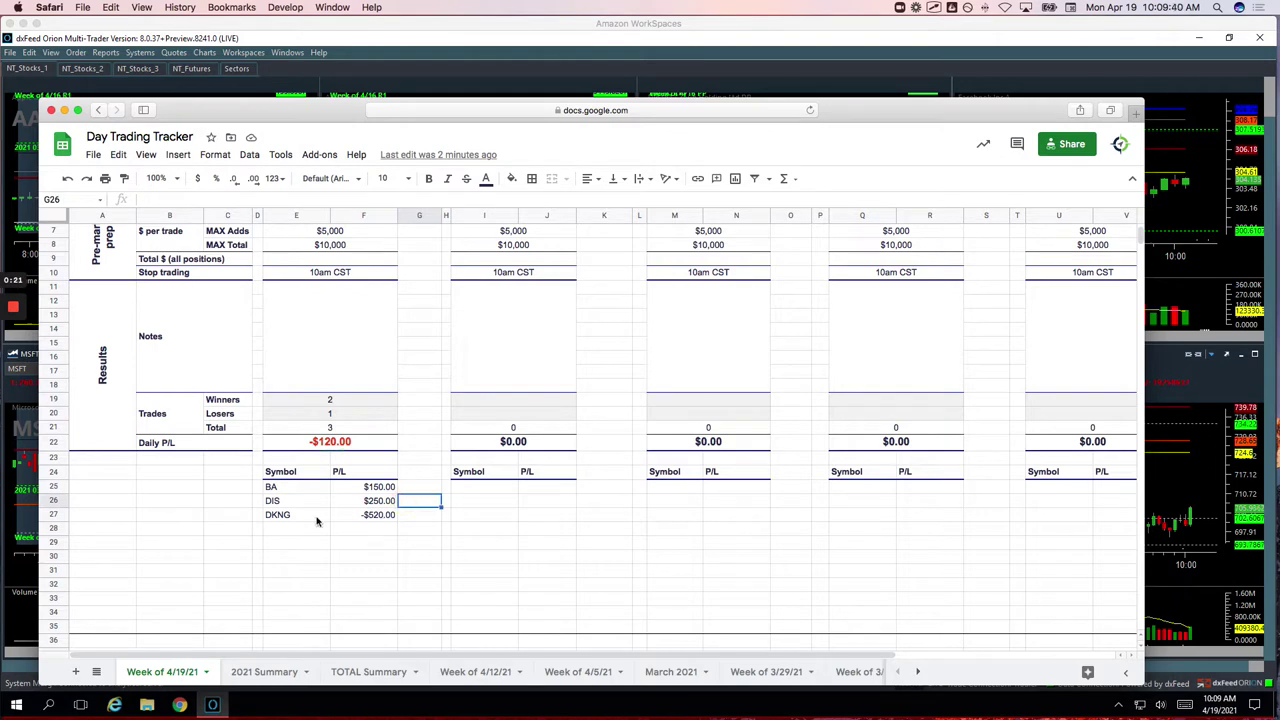
{"action": "left_click", "coordinate": [408, 517]}
{"action": "scroll", "coordinate": [440, 516], "scroll_direction": "down", "scroll_amount": 10}
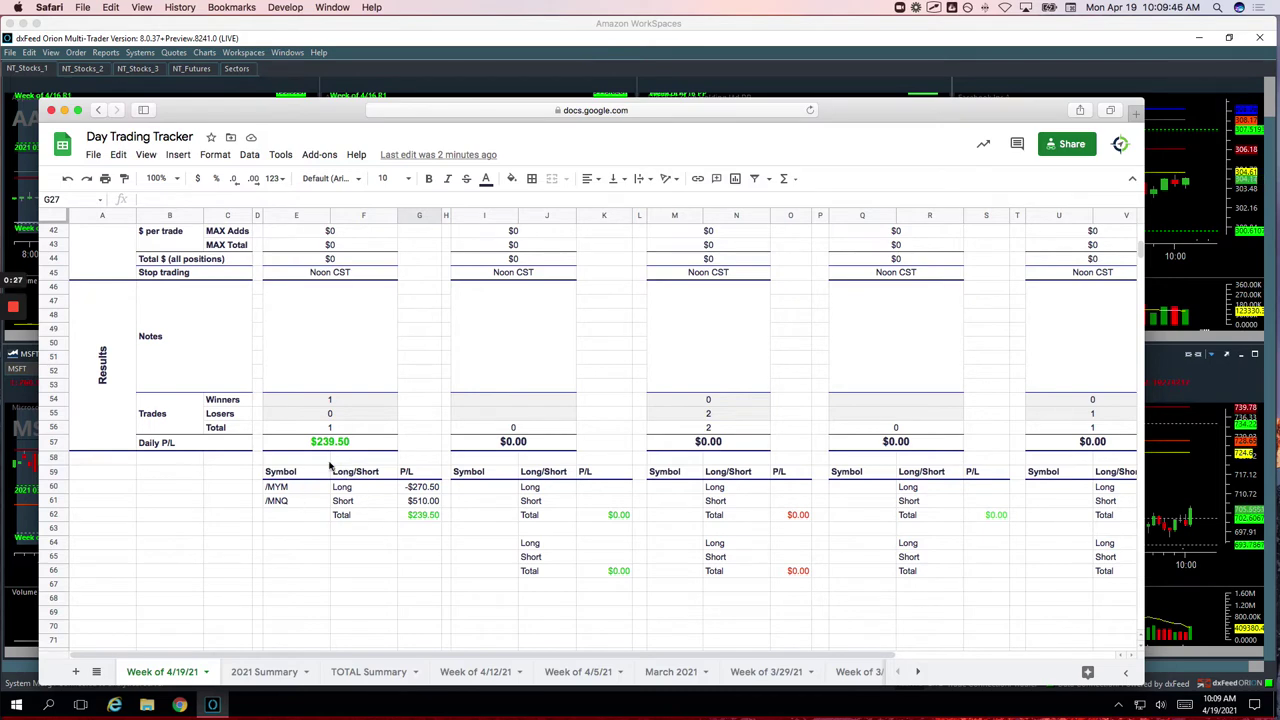
{"action": "scroll", "coordinate": [438, 467], "scroll_direction": "down", "scroll_amount": 13}
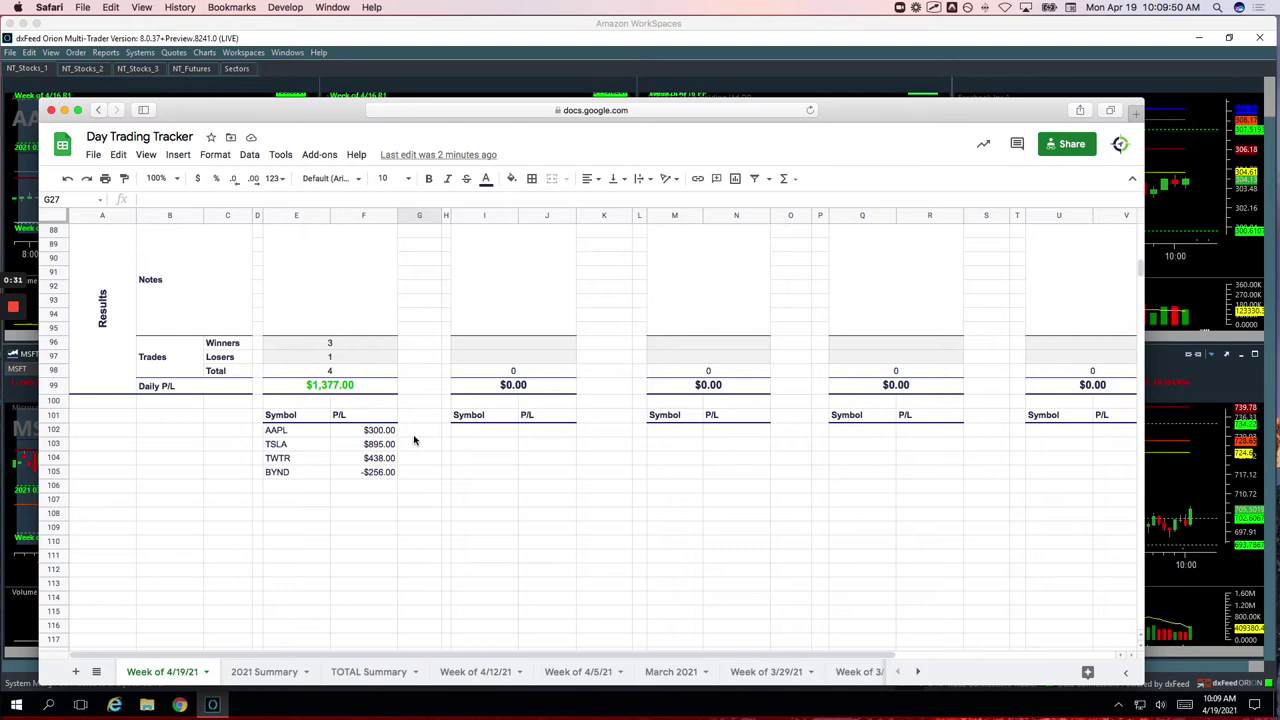
{"action": "mouse_move", "coordinate": [404, 435]}
{"action": "left_mouse_down"}
{"action": "mouse_move", "coordinate": [419, 433]}
{"action": "mouse_move", "coordinate": [418, 461]}
{"action": "left_mouse_up"}
Move the tracker window out of the way, switch to dxFeed Orion and show the NT_Stocks_2 charts full screen.
{"action": "left_click_drag", "start_coordinate": [864, 107], "coordinate": [1279, 42]}
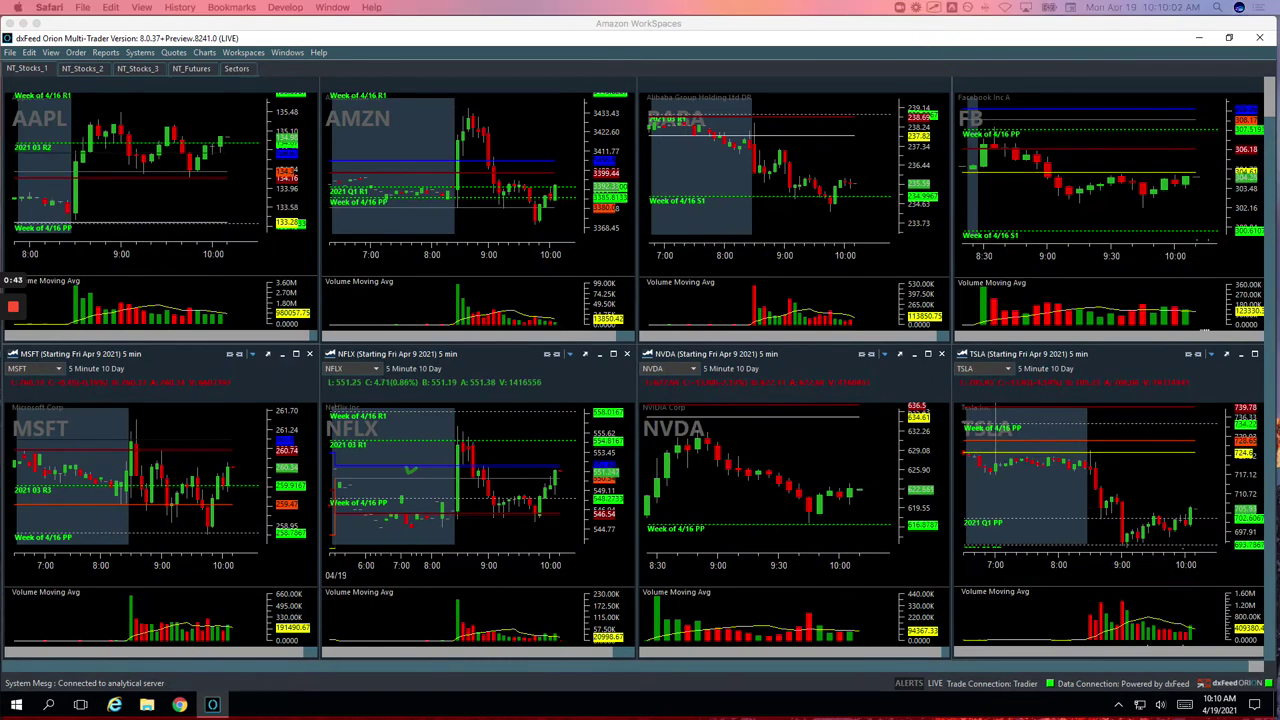
{"action": "left_click", "coordinate": [81, 68]}
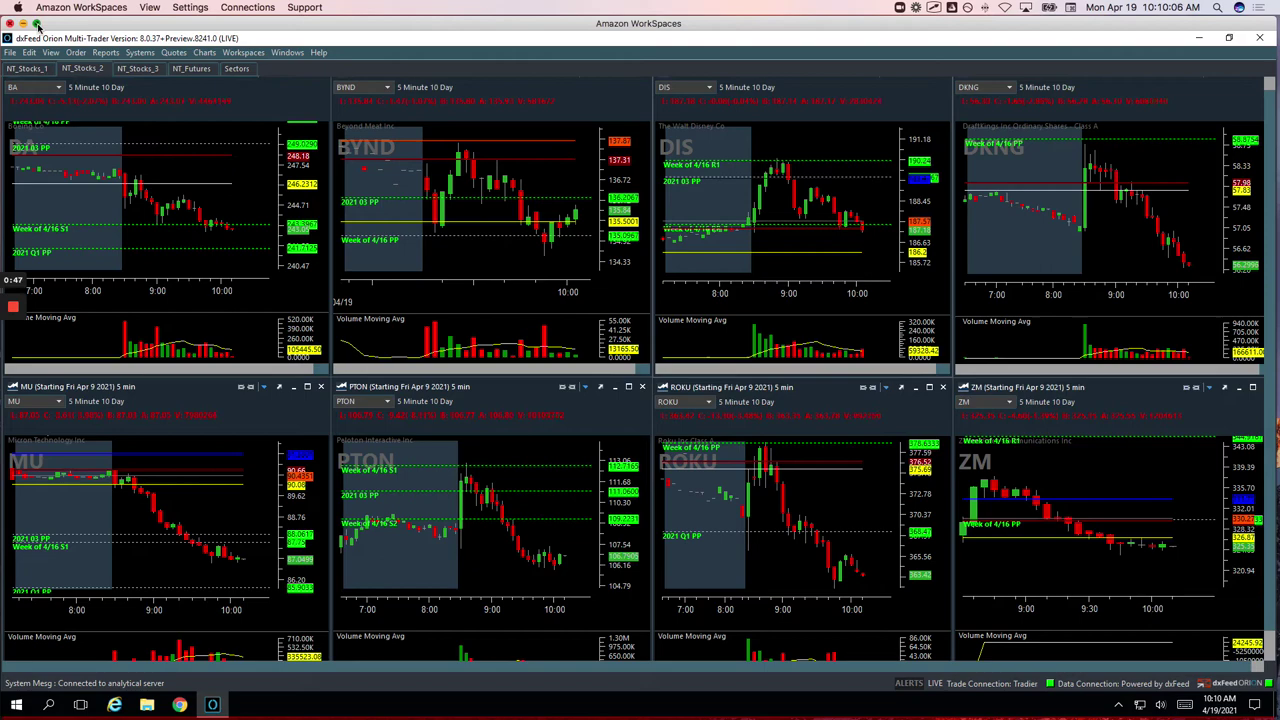
{"action": "left_click", "coordinate": [37, 23]}
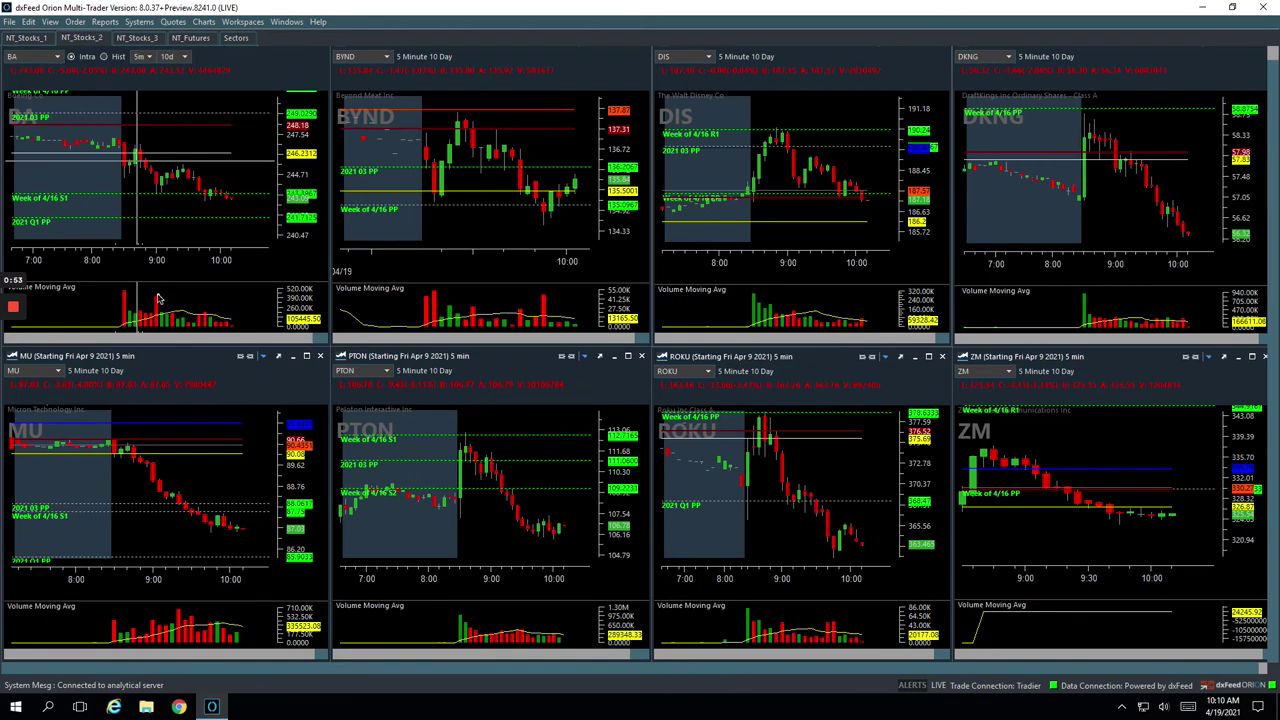
Point out the volume bar near 9:00 on the BA chart and trace the price bounce that follows.
{"action": "left_click", "coordinate": [157, 298]}
{"action": "left_click", "coordinate": [157, 190]}
{"action": "left_click_drag", "start_coordinate": [154, 191], "coordinate": [178, 168]}
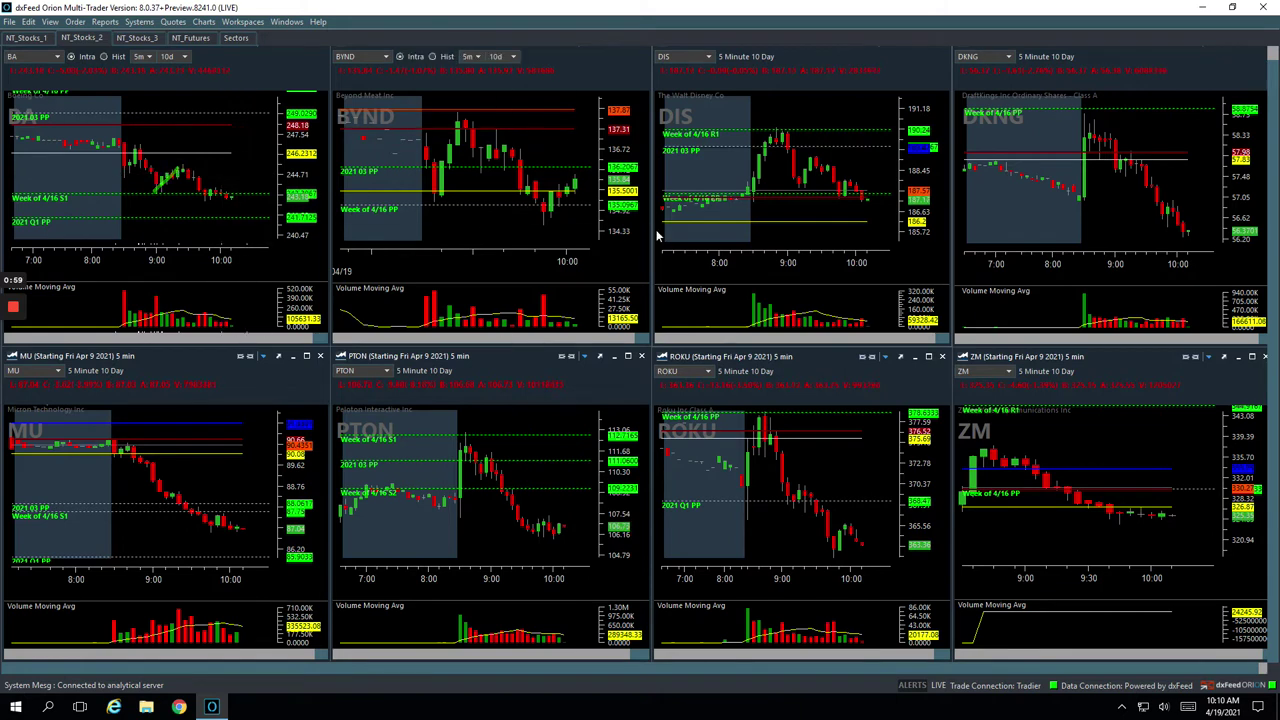
Trace the opening rally and pullback on the DIS chart, plus the decline around 9:00 on the DKNG chart.
{"action": "left_click", "coordinate": [762, 170]}
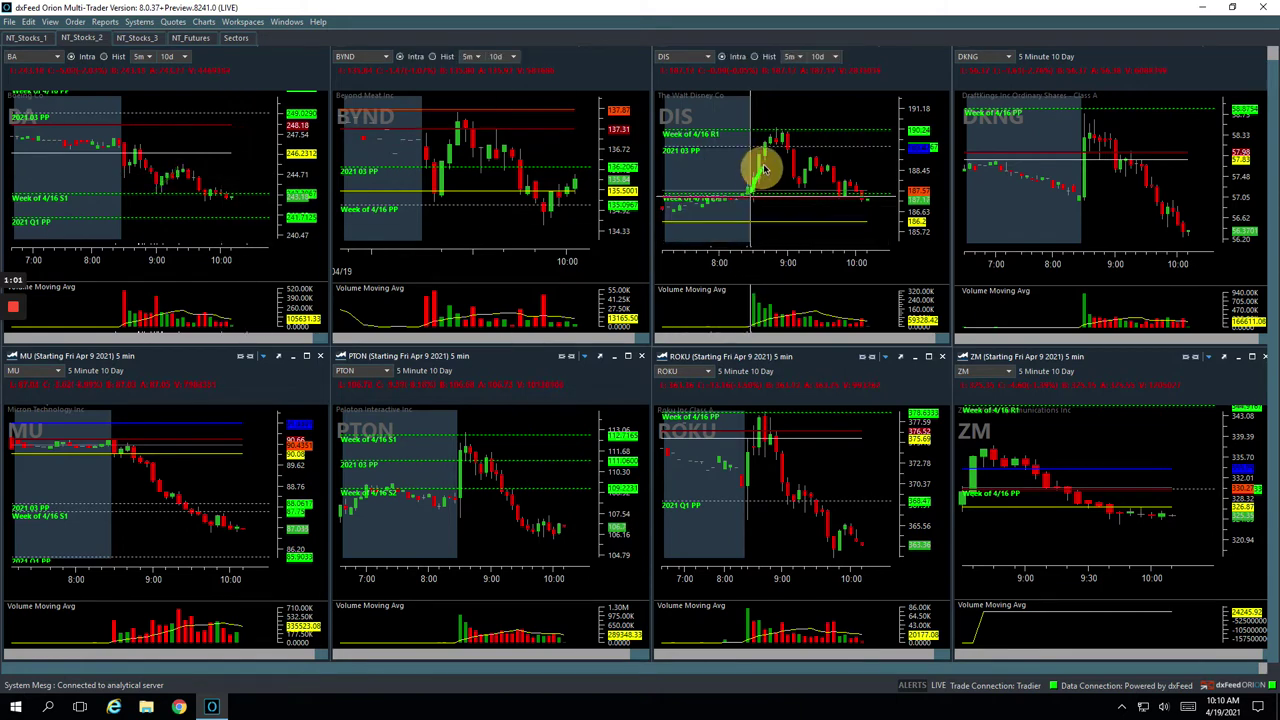
{"action": "left_click_drag", "start_coordinate": [762, 170], "coordinate": [777, 137]}
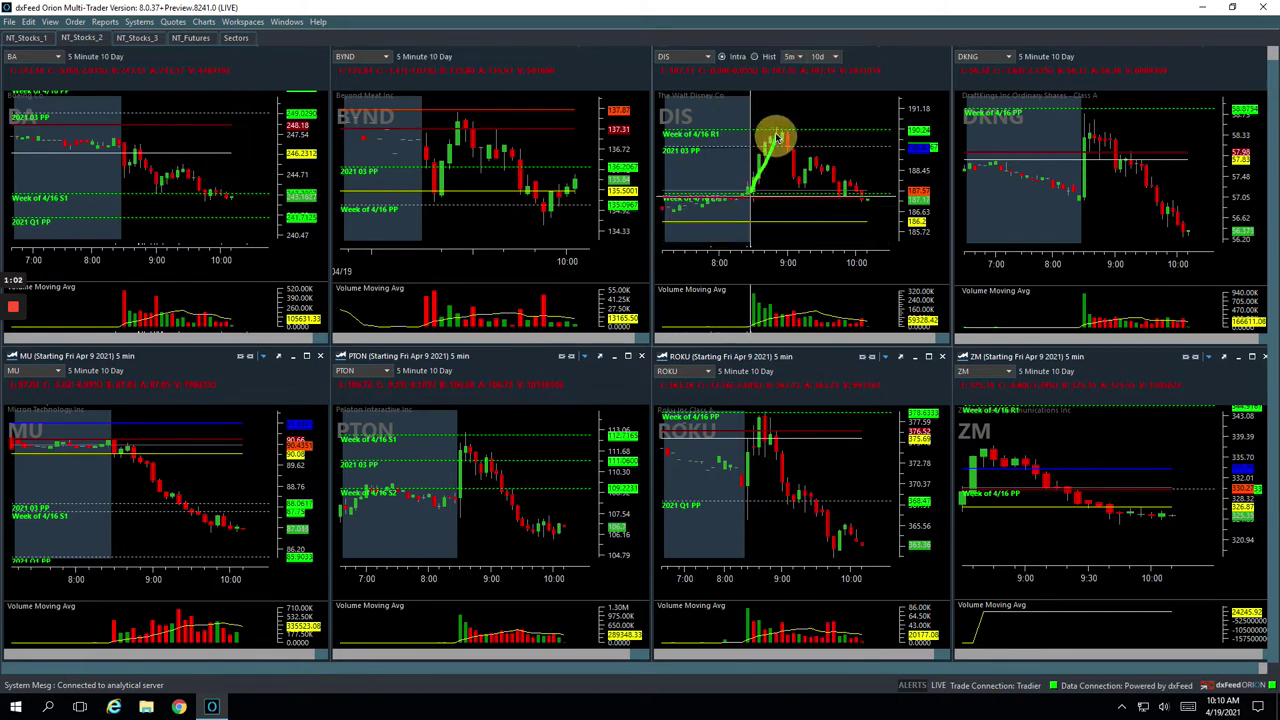
{"action": "left_click", "coordinate": [771, 304]}
{"action": "left_click_drag", "start_coordinate": [776, 130], "coordinate": [787, 151]}
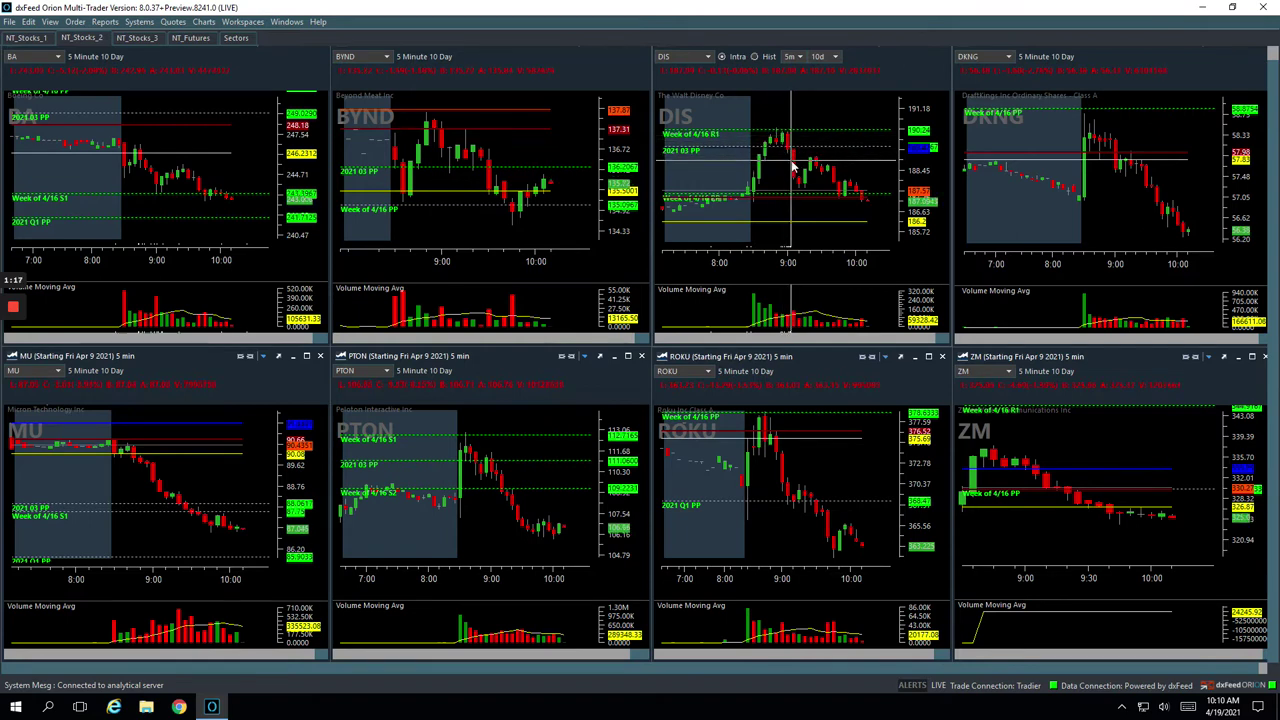
{"action": "left_click", "coordinate": [795, 170]}
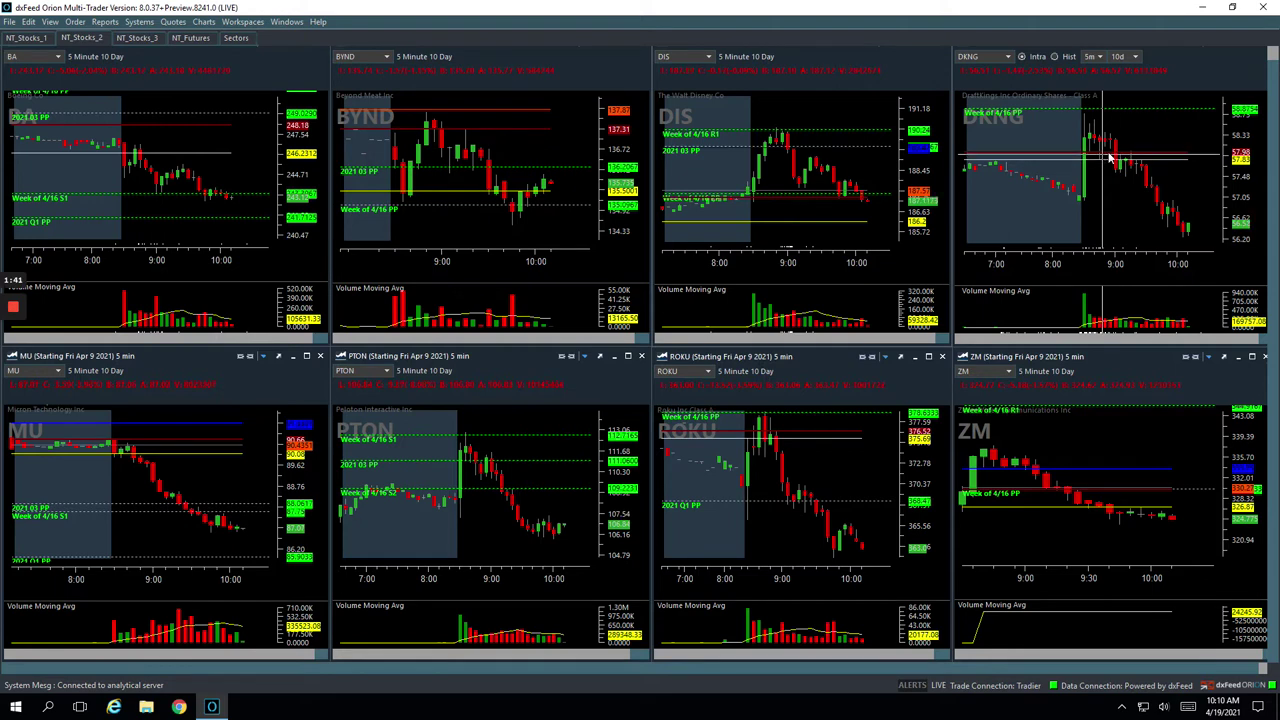
{"action": "left_click_drag", "start_coordinate": [1104, 135], "coordinate": [1128, 171]}
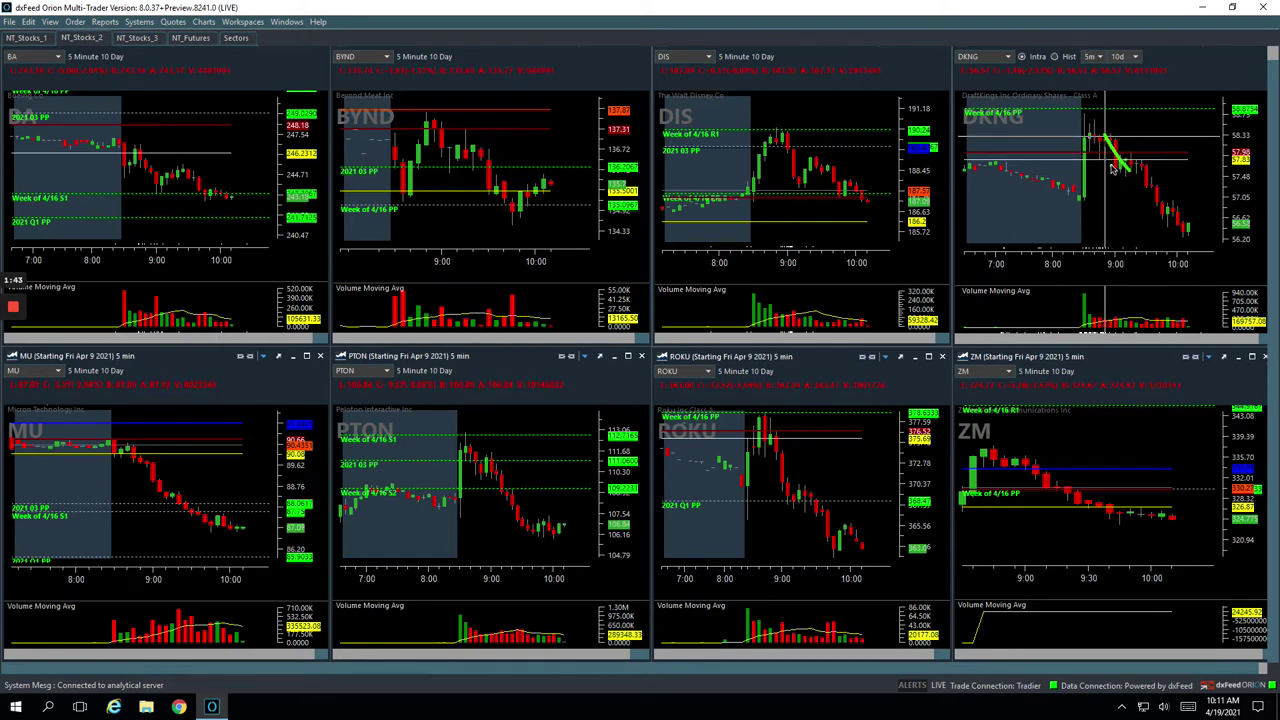
{"action": "left_click", "coordinate": [1118, 170]}
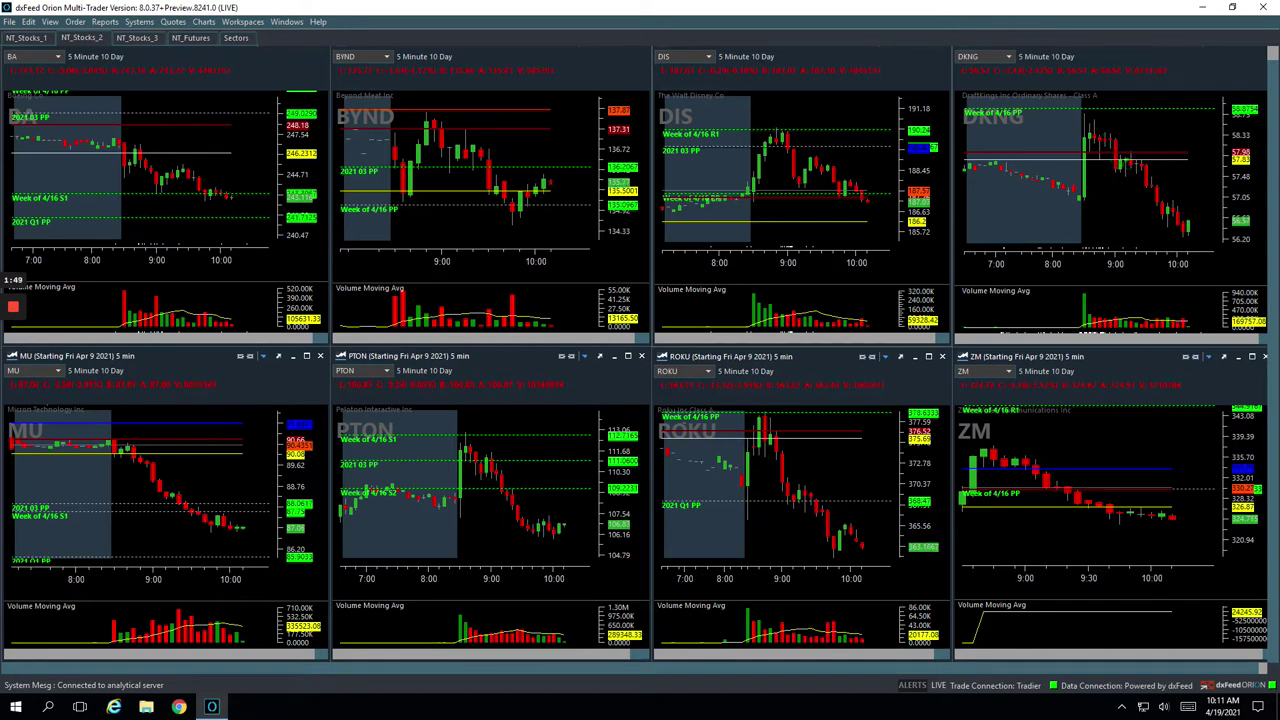
Show the NT_Stocks_1 charts and trace AAPL's rise from about 9:15 and the drop after 9:35.
{"action": "left_click", "coordinate": [30, 37]}
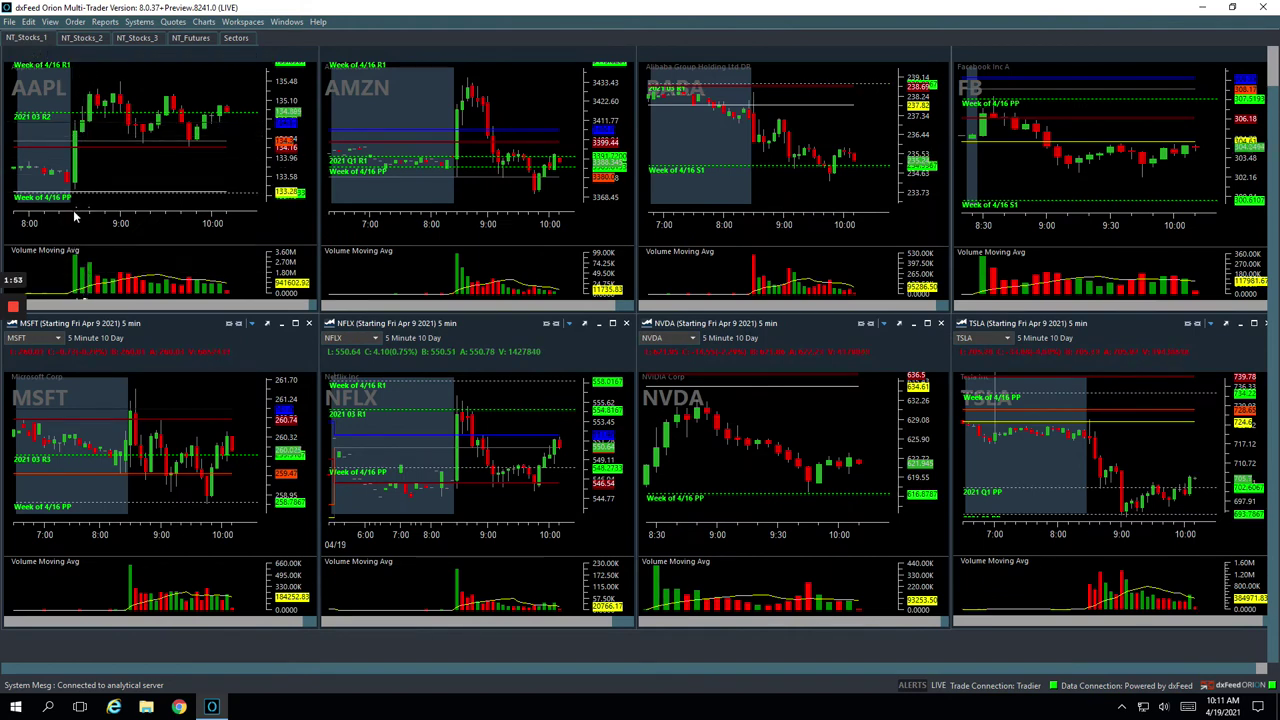
{"action": "left_click", "coordinate": [128, 115]}
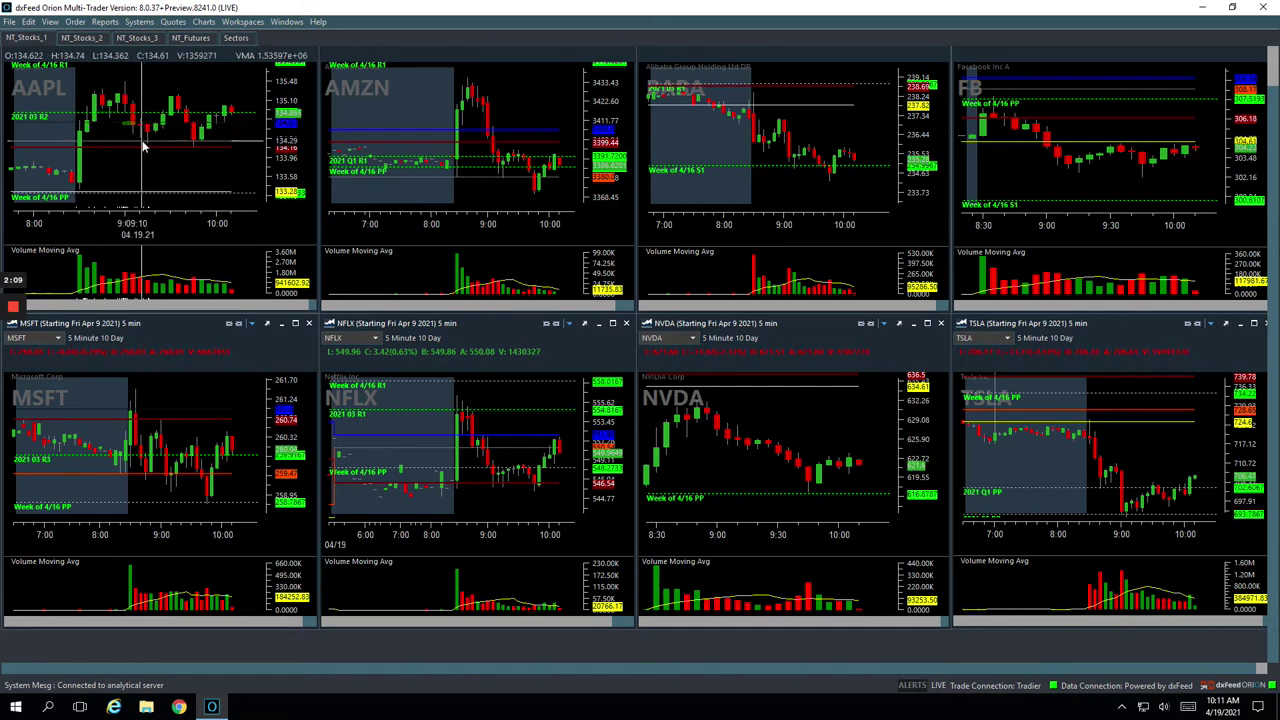
{"action": "left_click", "coordinate": [143, 143]}
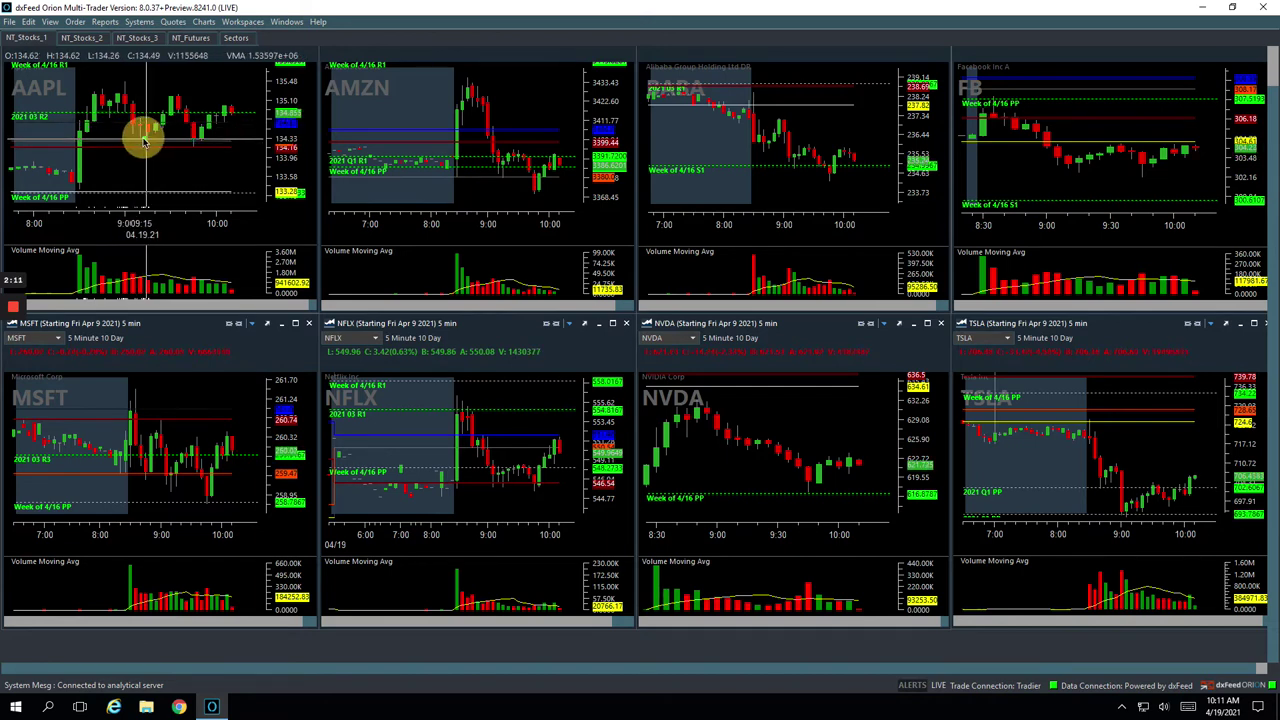
{"action": "left_click", "coordinate": [171, 104]}
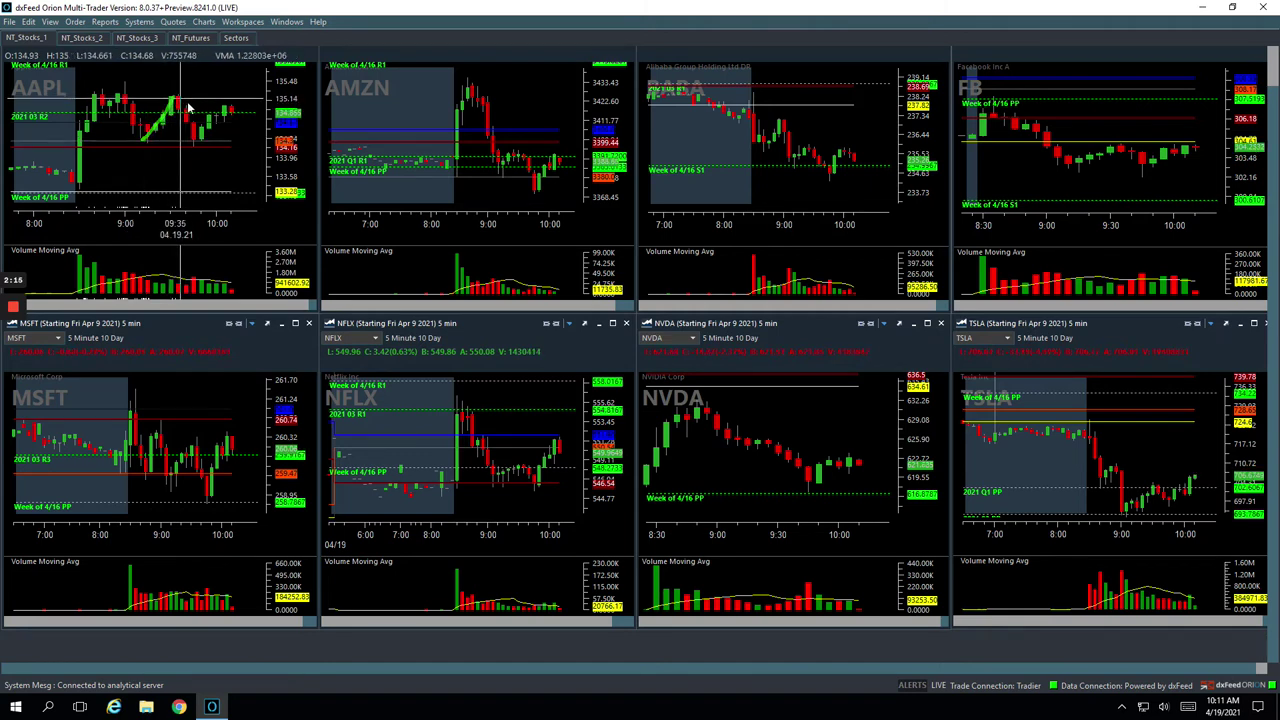
{"action": "mouse_move", "coordinate": [175, 98]}
{"action": "left_mouse_down"}
{"action": "mouse_move", "coordinate": [193, 136]}
{"action": "mouse_move", "coordinate": [196, 117]}
{"action": "left_mouse_up"}
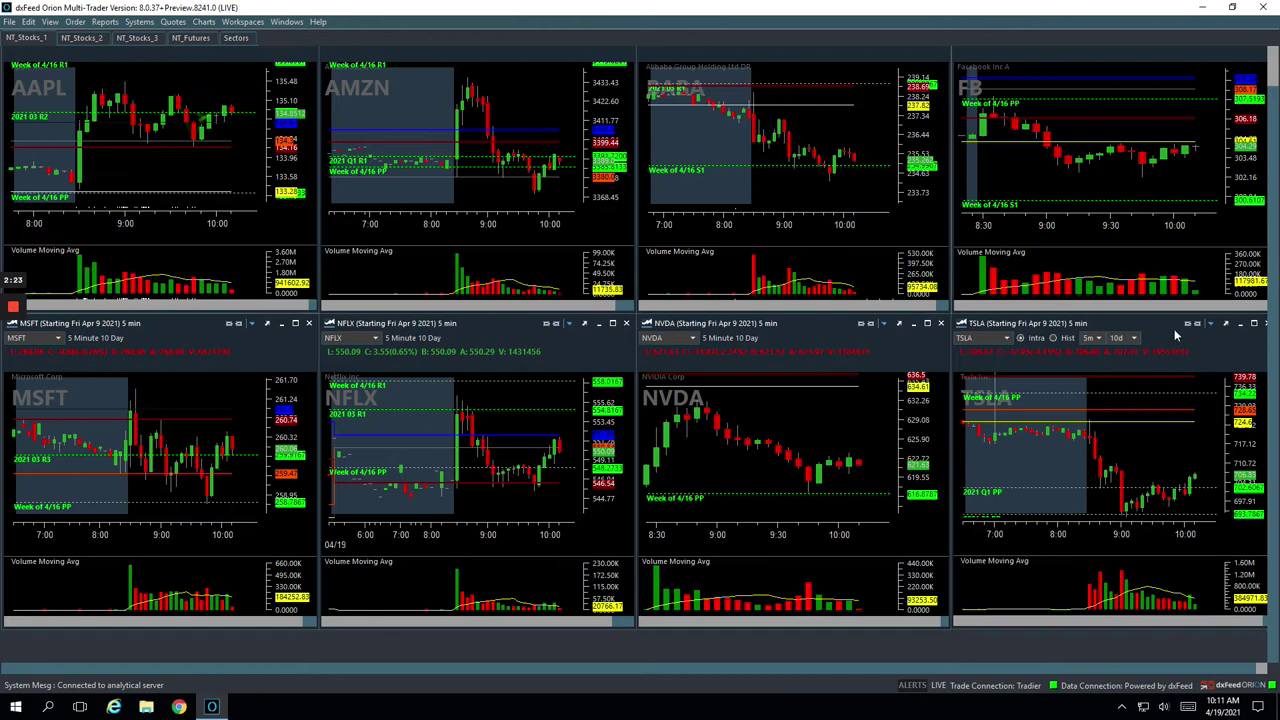
Maximize the TSLA chart and mark the 8:40 volume bar, the 8:45 candle and the sell-off into 9:00.
{"action": "left_click", "coordinate": [1254, 324]}
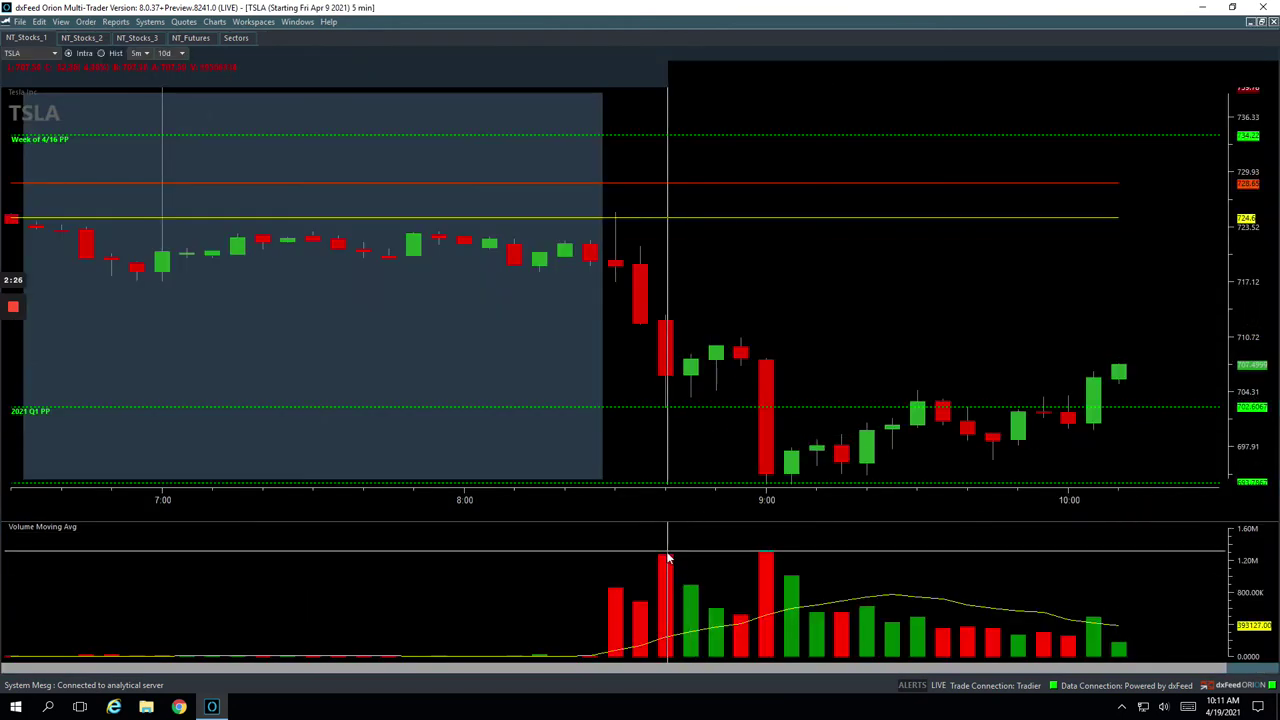
{"action": "left_click", "coordinate": [664, 550]}
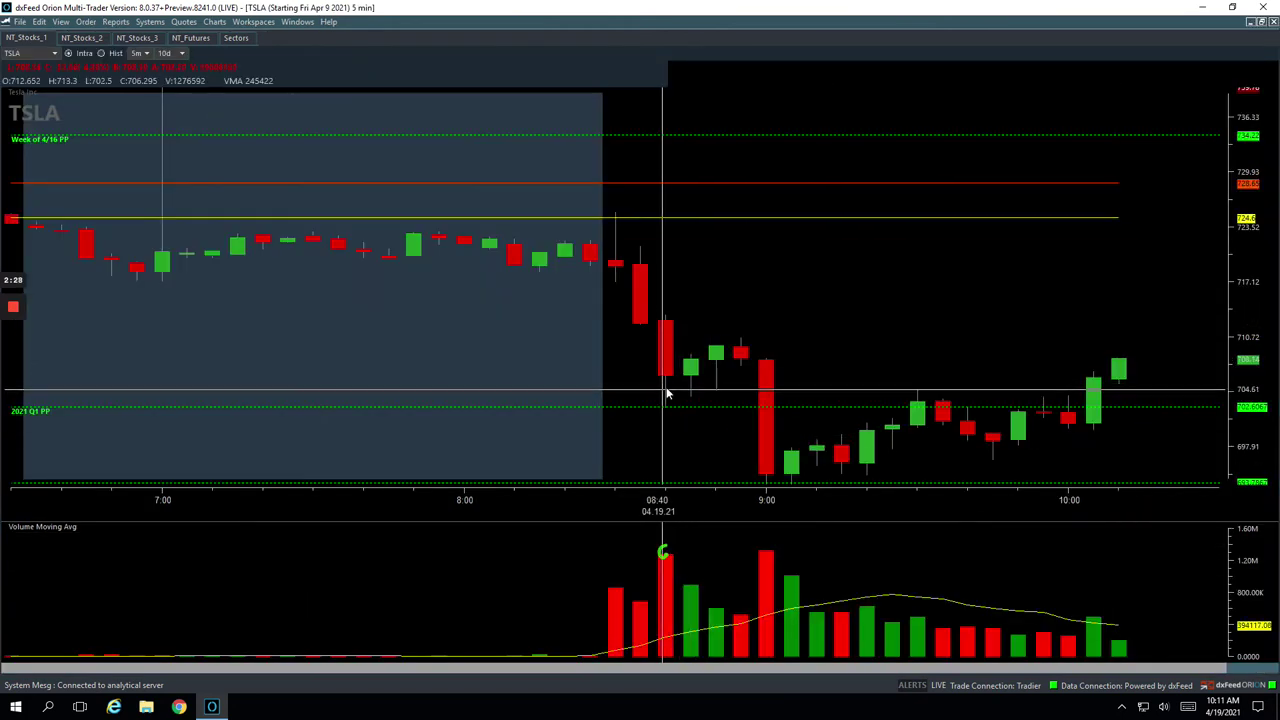
{"action": "left_click", "coordinate": [697, 362]}
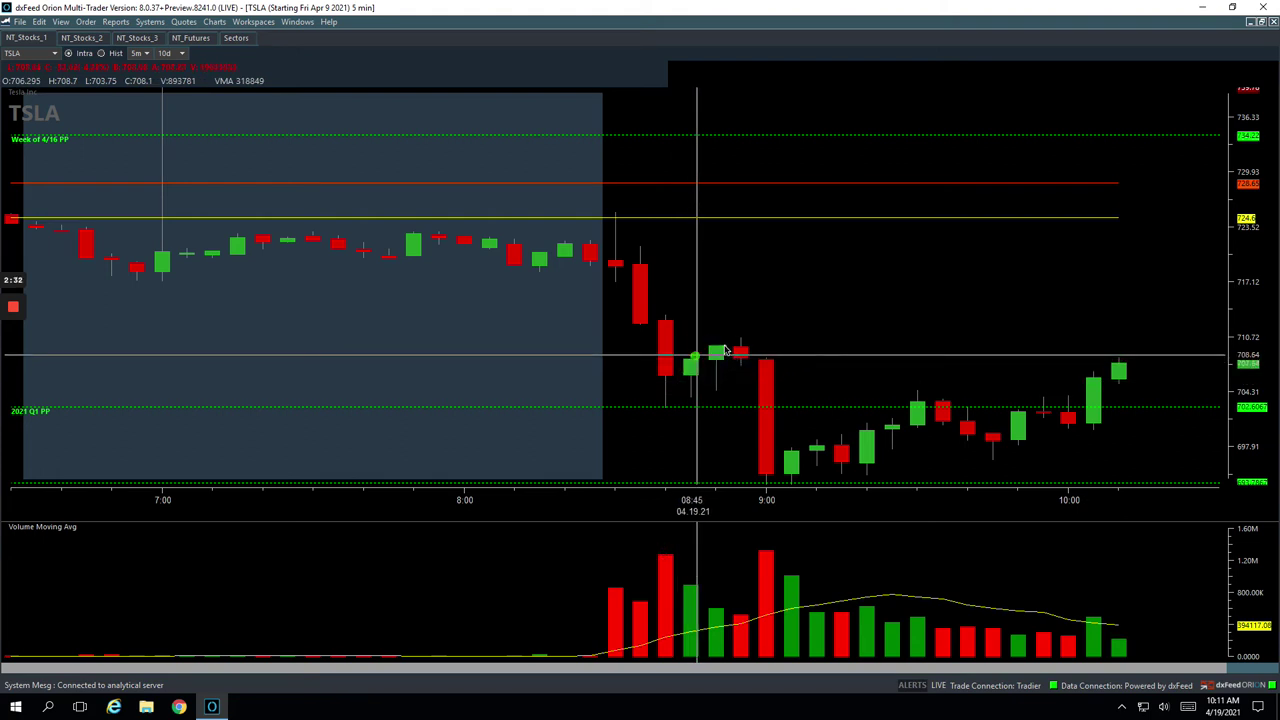
{"action": "mouse_move", "coordinate": [738, 341]}
{"action": "left_mouse_down"}
{"action": "mouse_move", "coordinate": [766, 400]}
{"action": "mouse_move", "coordinate": [771, 482]}
{"action": "left_mouse_up"}
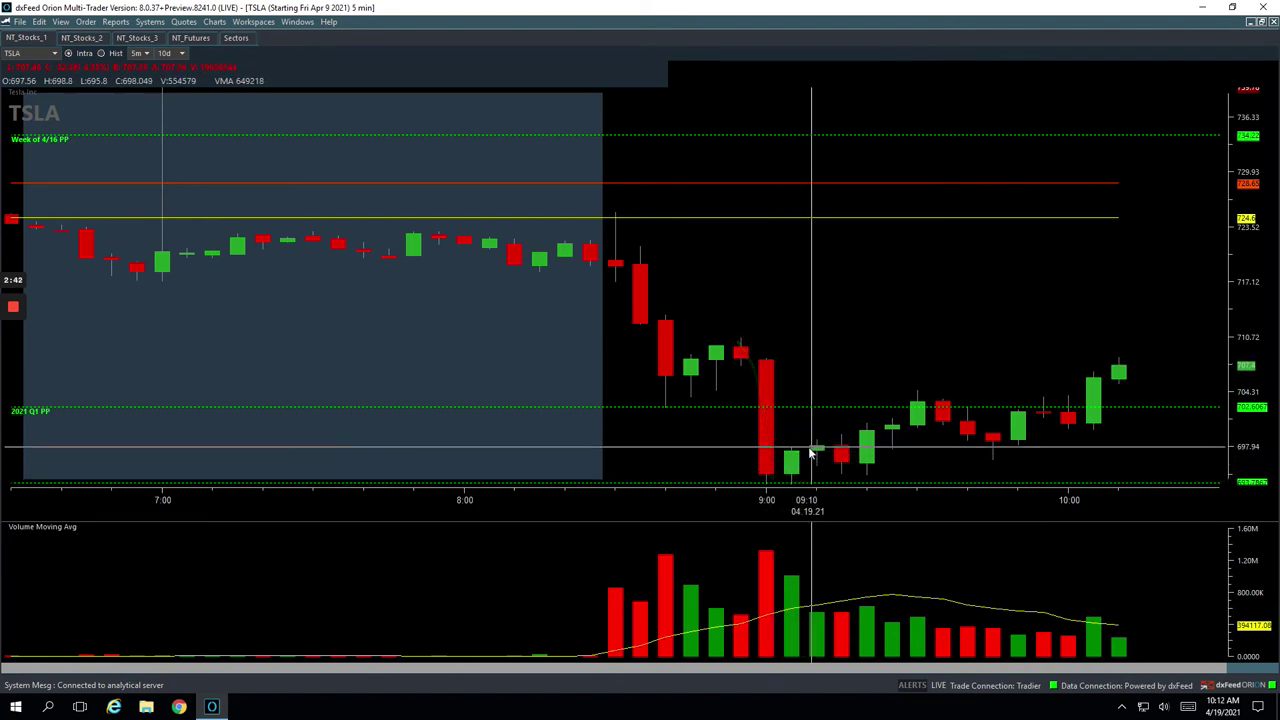
Trace the TSLA trade setups between 9:10 and 10:00, and return to the chart grid.
{"action": "left_click", "coordinate": [813, 449]}
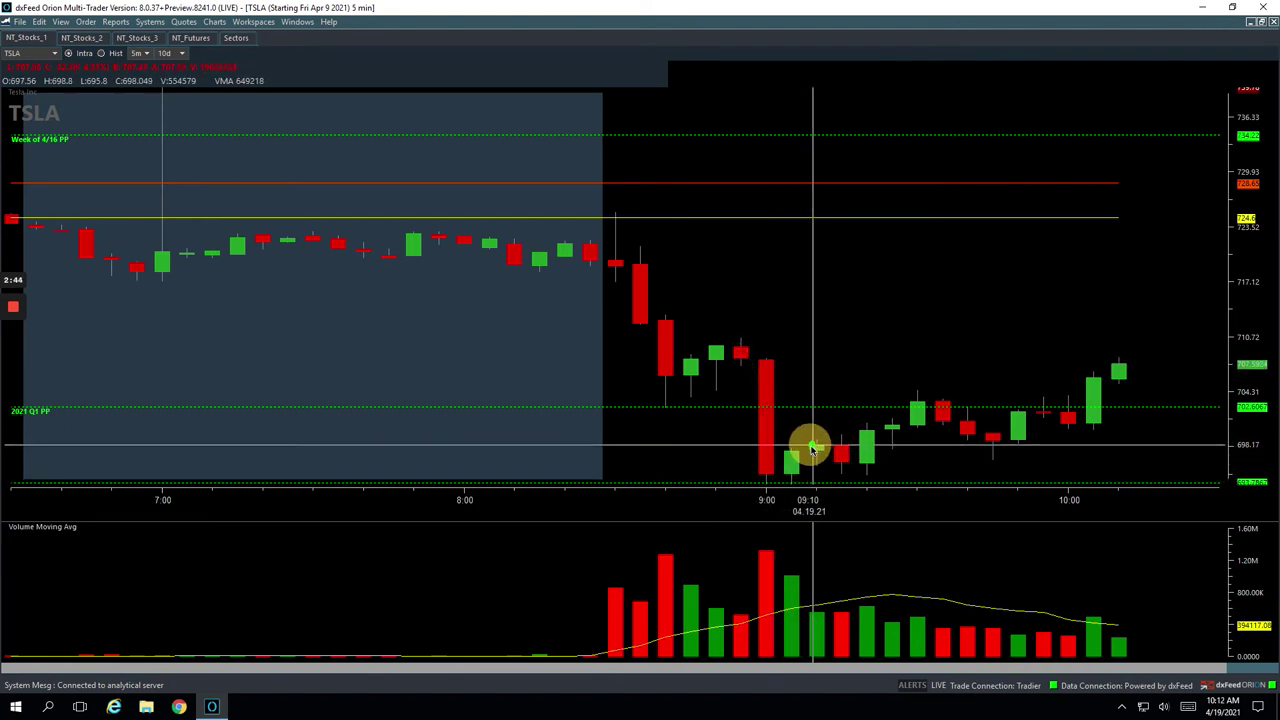
{"action": "mouse_move", "coordinate": [811, 449]}
{"action": "left_mouse_down"}
{"action": "mouse_move", "coordinate": [836, 458]}
{"action": "mouse_move", "coordinate": [847, 503]}
{"action": "left_mouse_up"}
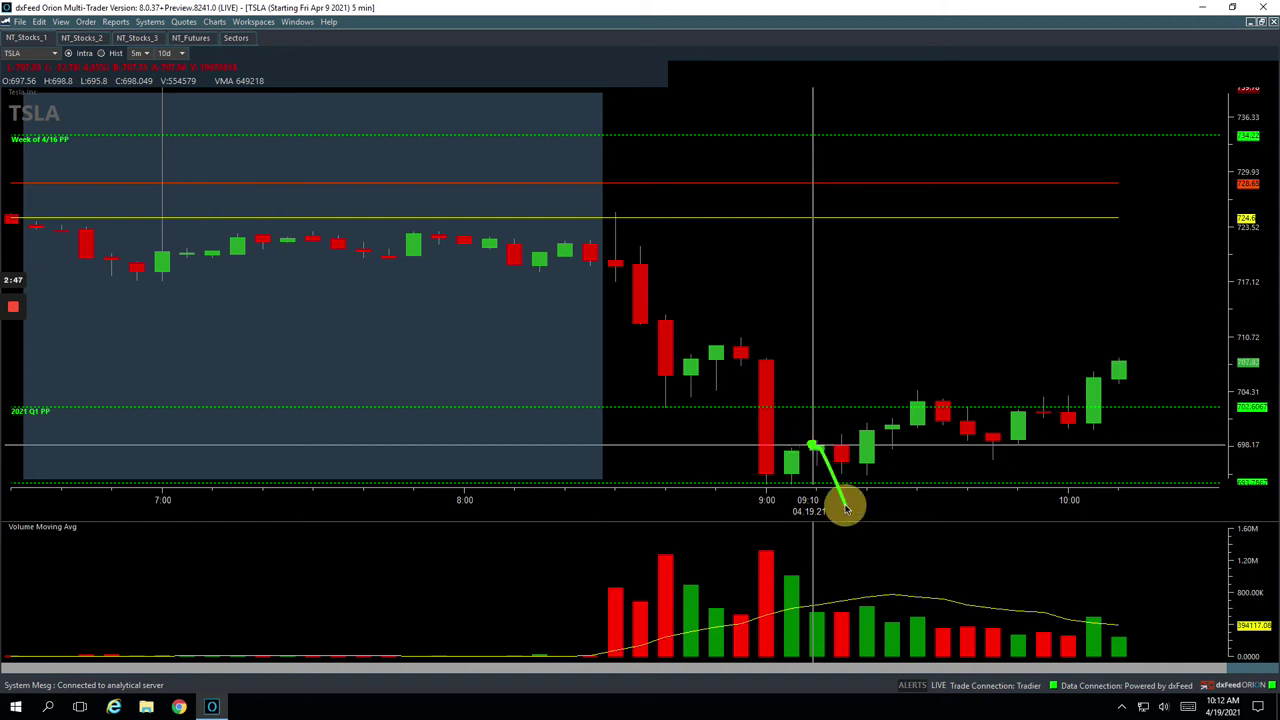
{"action": "left_click", "coordinate": [916, 407]}
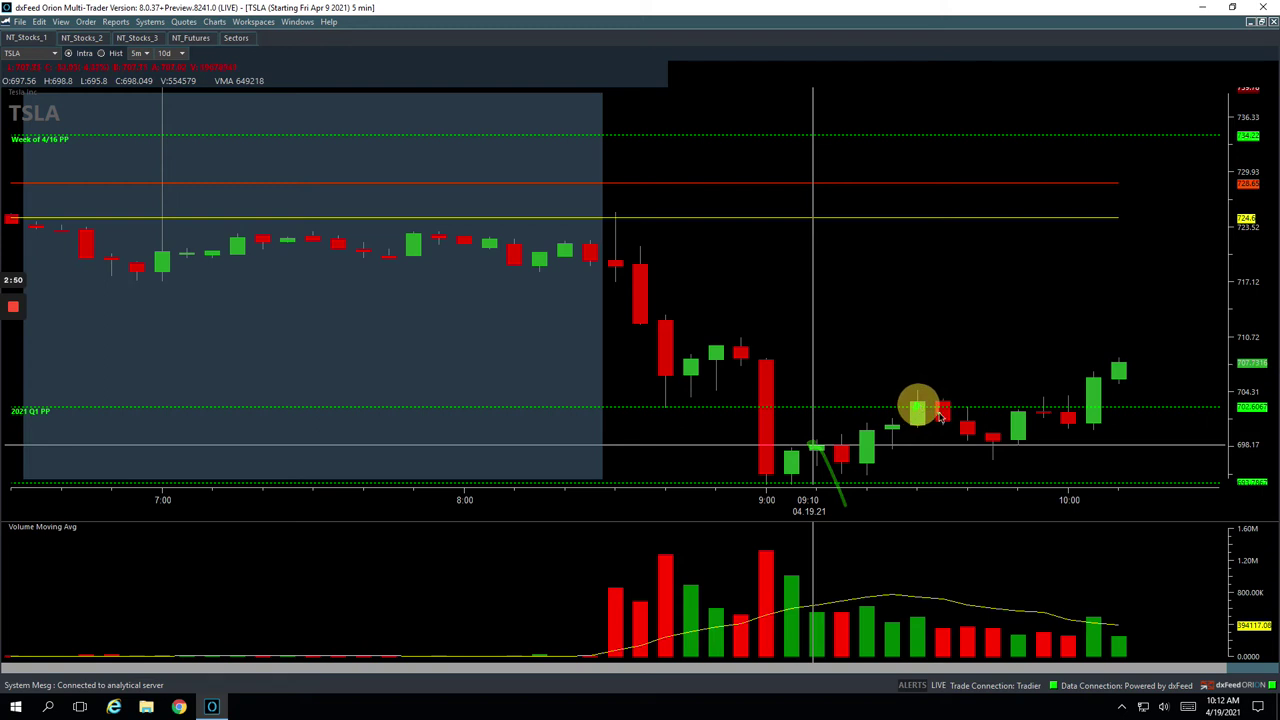
{"action": "mouse_move", "coordinate": [916, 408]}
{"action": "left_mouse_down"}
{"action": "mouse_move", "coordinate": [985, 446]}
{"action": "mouse_move", "coordinate": [1072, 402]}
{"action": "mouse_move", "coordinate": [1047, 418]}
{"action": "left_mouse_up"}
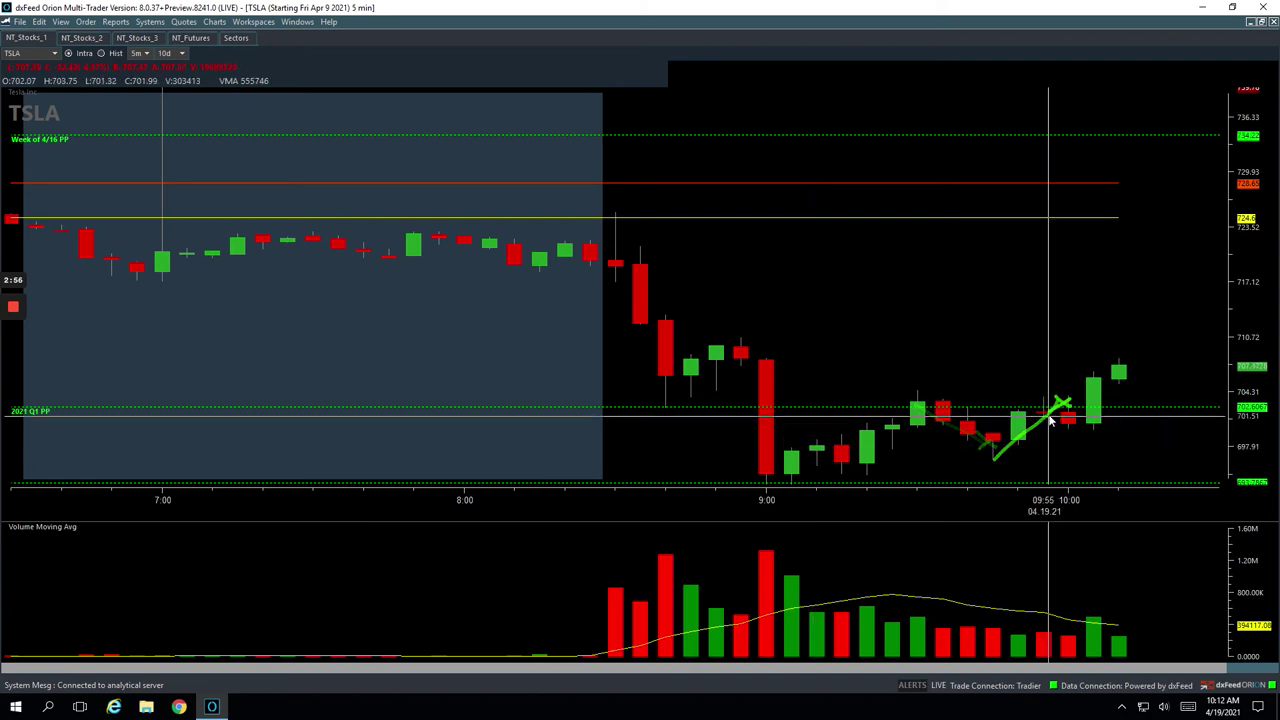
{"action": "left_click", "coordinate": [1261, 22]}
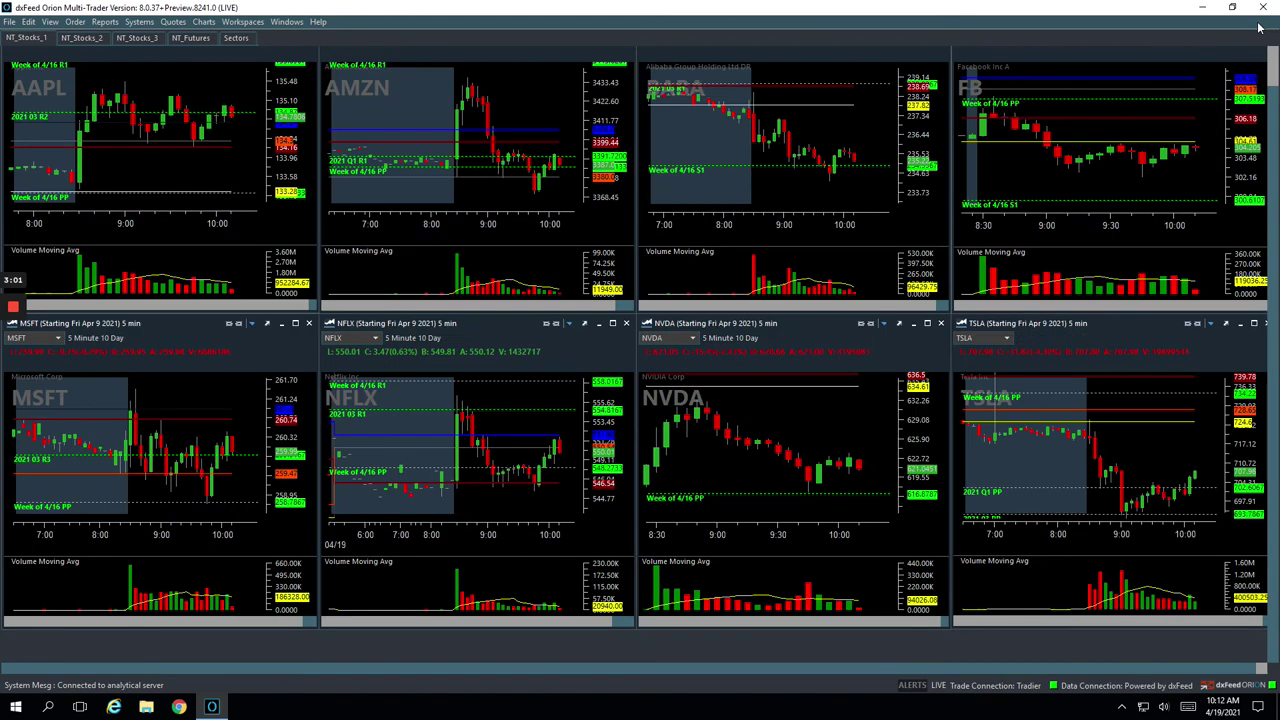
Show the NT_Stocks_3 charts, mark TWTR's volume bar near 9:00 and trace its price decline to the low before 10:00.
{"action": "left_click", "coordinate": [134, 38]}
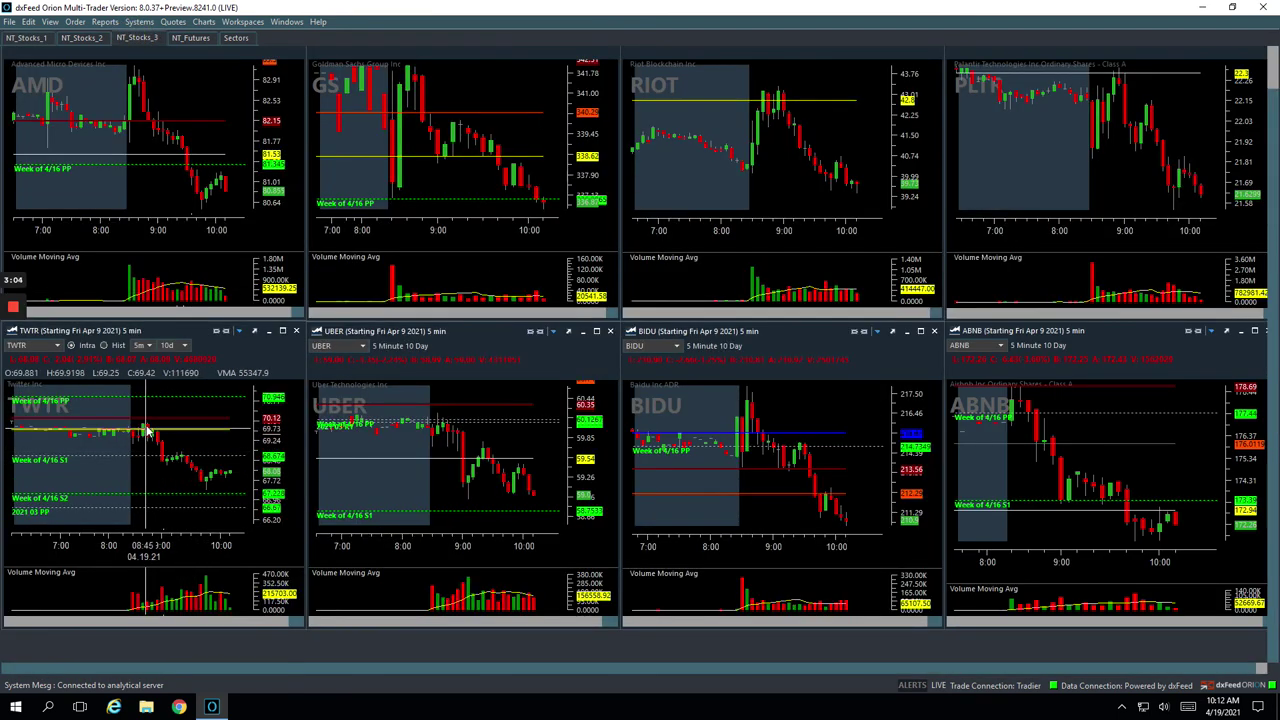
{"action": "left_click", "coordinate": [159, 588]}
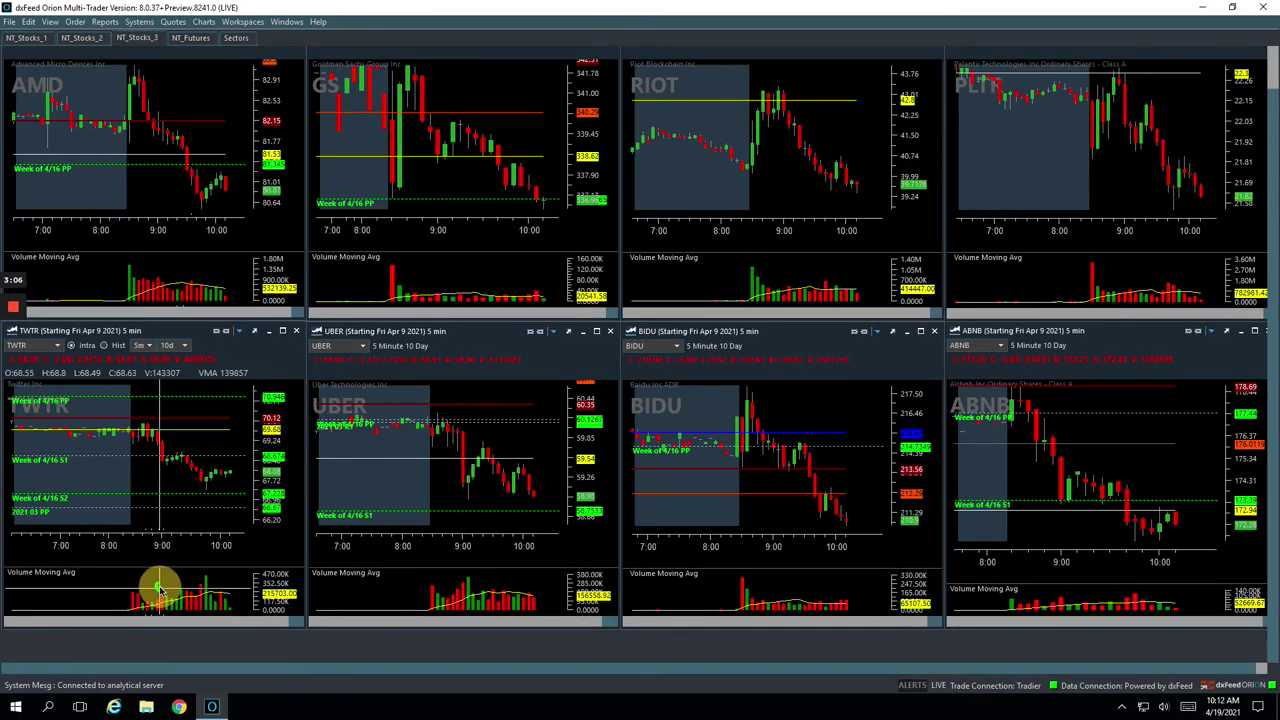
{"action": "left_click", "coordinate": [178, 459]}
{"action": "left_click", "coordinate": [180, 459]}
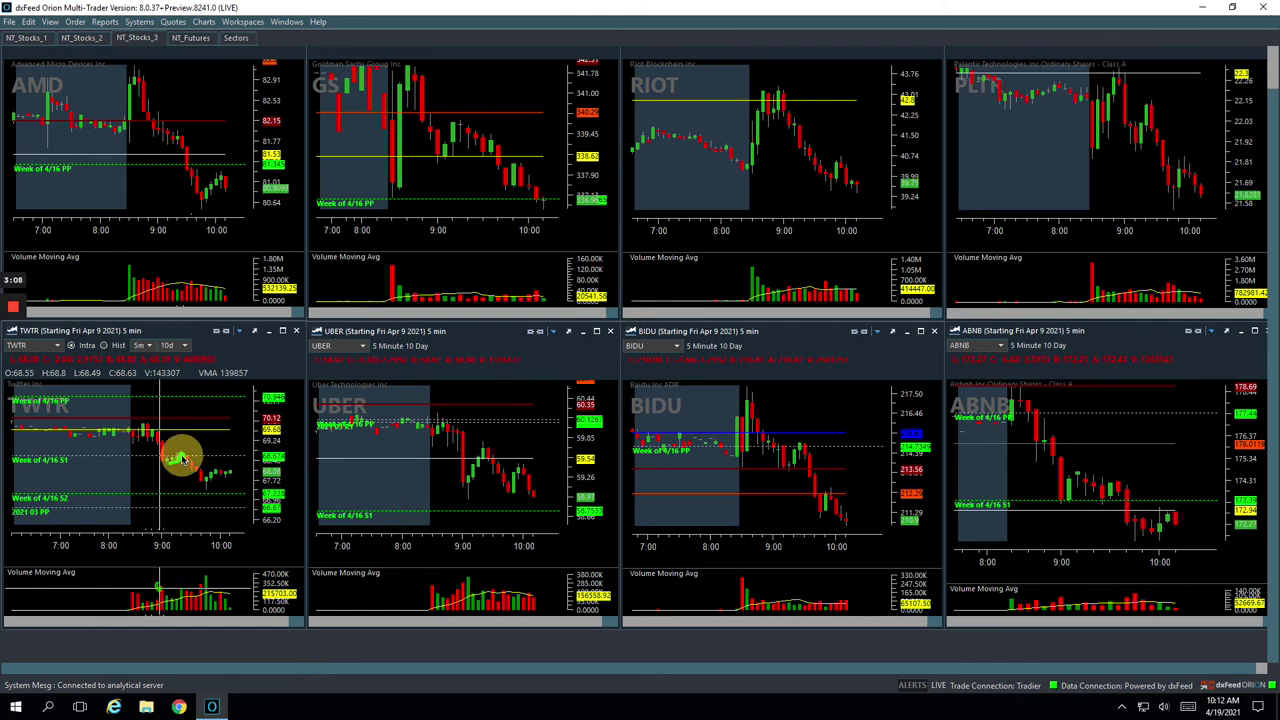
{"action": "left_click_drag", "start_coordinate": [182, 458], "coordinate": [204, 489]}
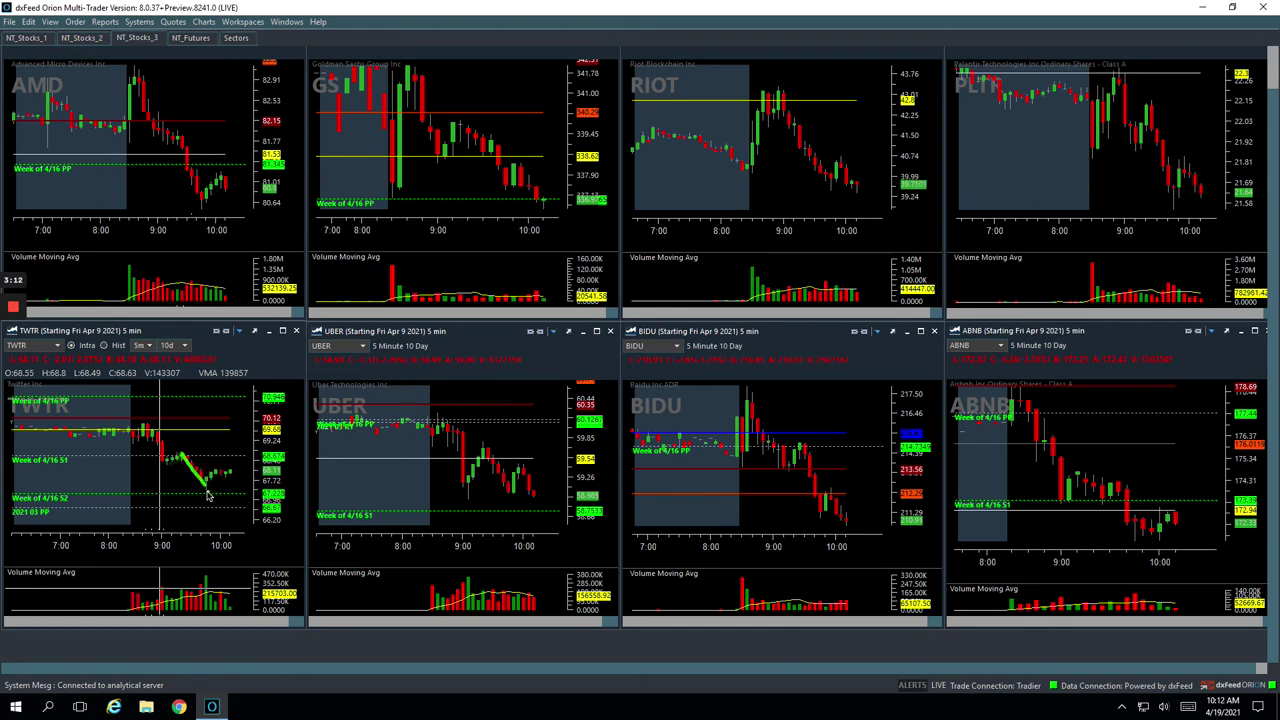
{"action": "left_click", "coordinate": [205, 490]}
{"action": "left_click", "coordinate": [204, 489]}
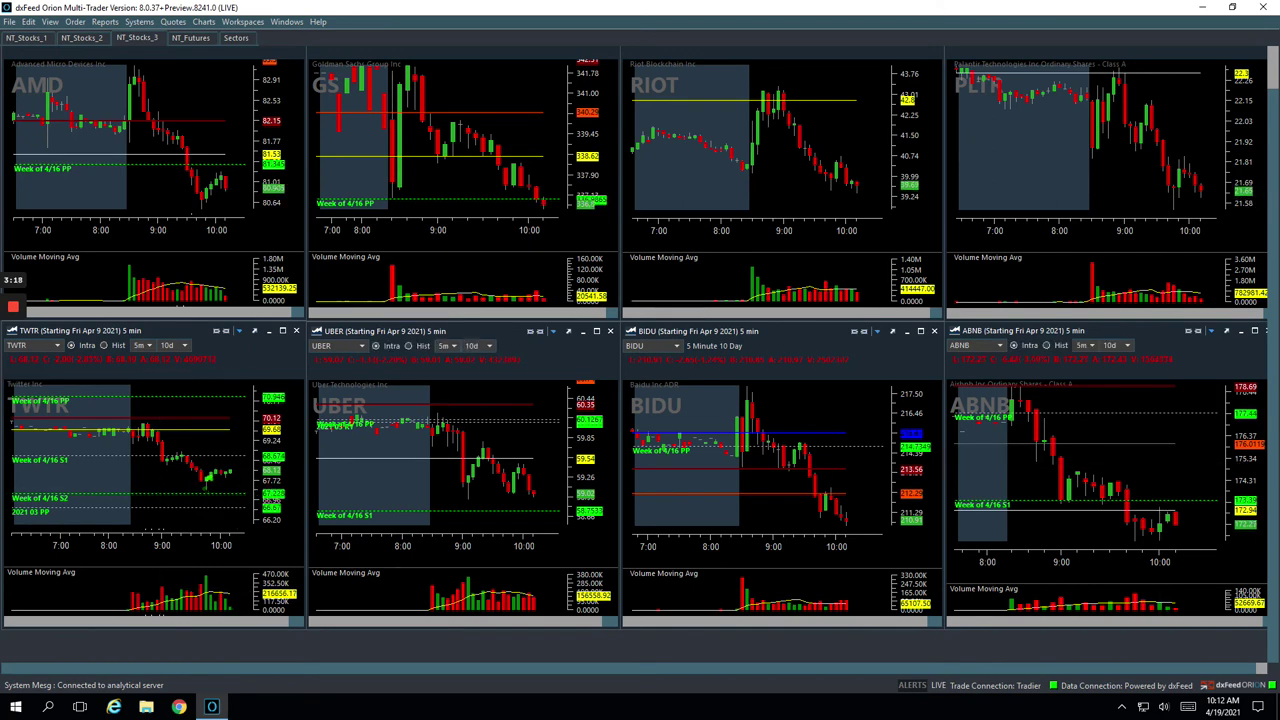
Return to the NT_Stocks_2 charts and mark BYND's opening volume bar, expected downward move and the level above the entry.
{"action": "left_click", "coordinate": [84, 38]}
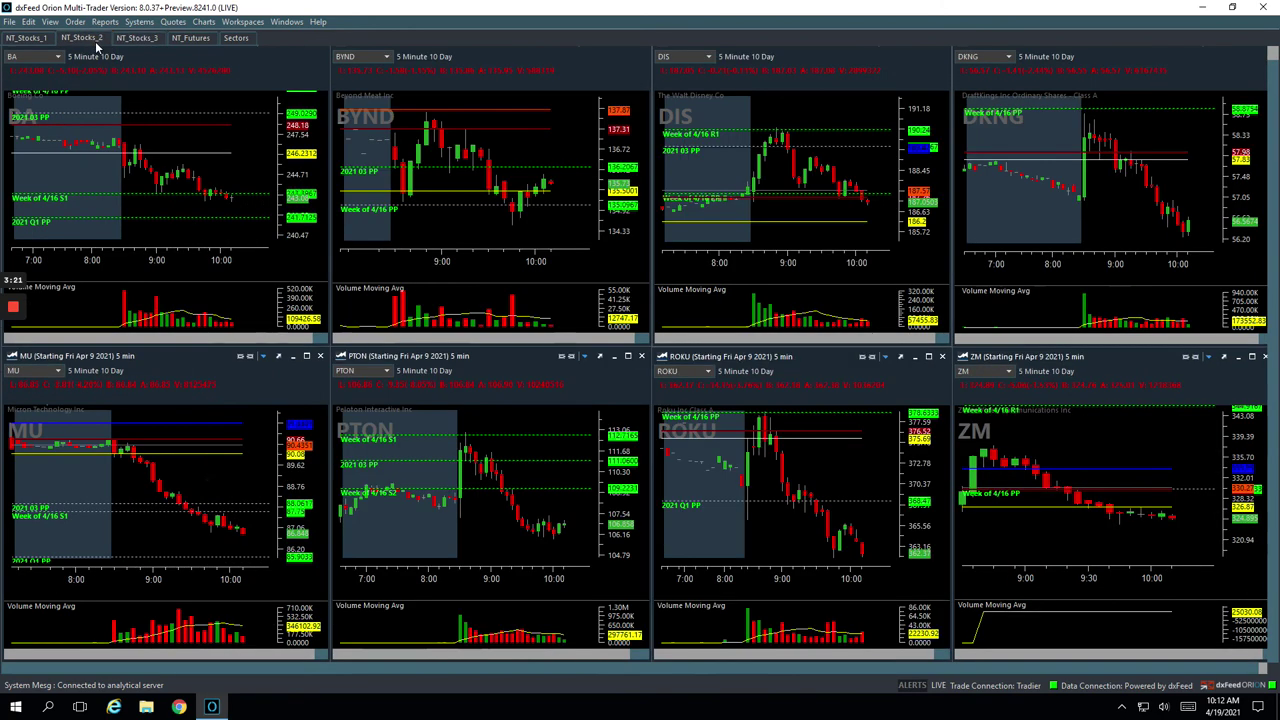
{"action": "left_click", "coordinate": [400, 290]}
{"action": "mouse_move", "coordinate": [409, 201]}
{"action": "left_mouse_down"}
{"action": "mouse_move", "coordinate": [413, 168]}
{"action": "mouse_move", "coordinate": [430, 224]}
{"action": "left_mouse_up"}
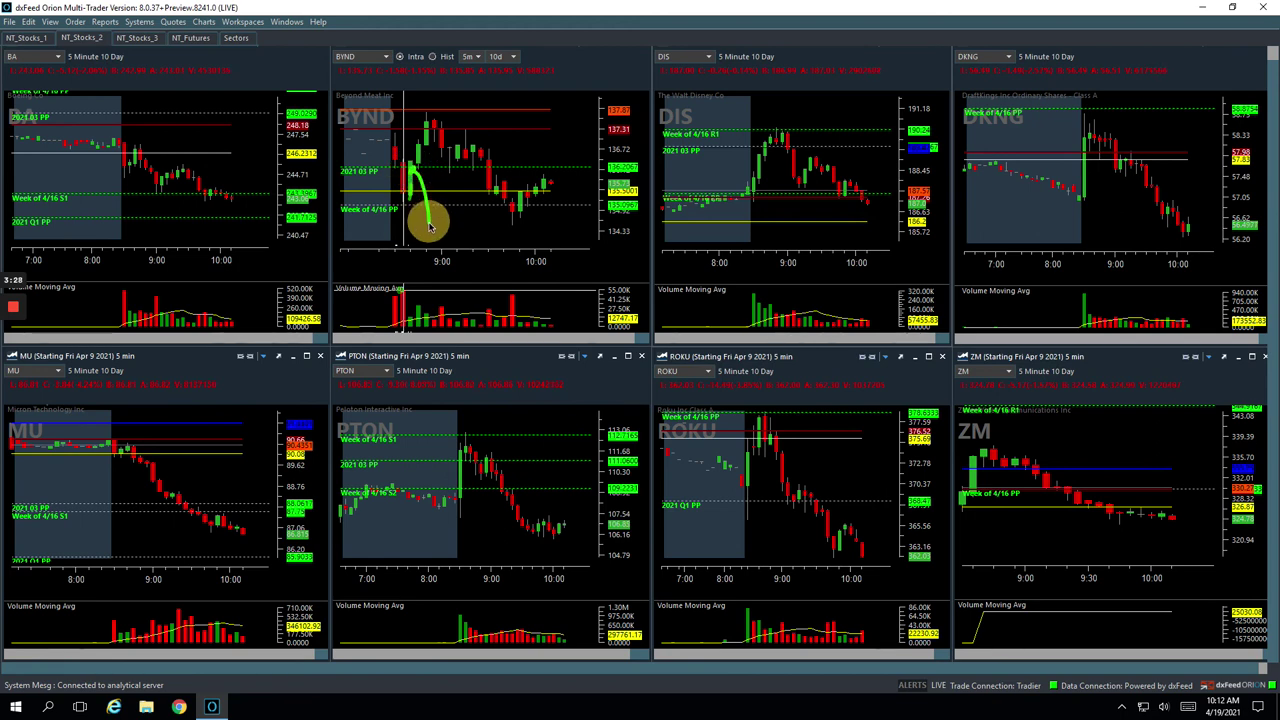
{"action": "left_click", "coordinate": [414, 172]}
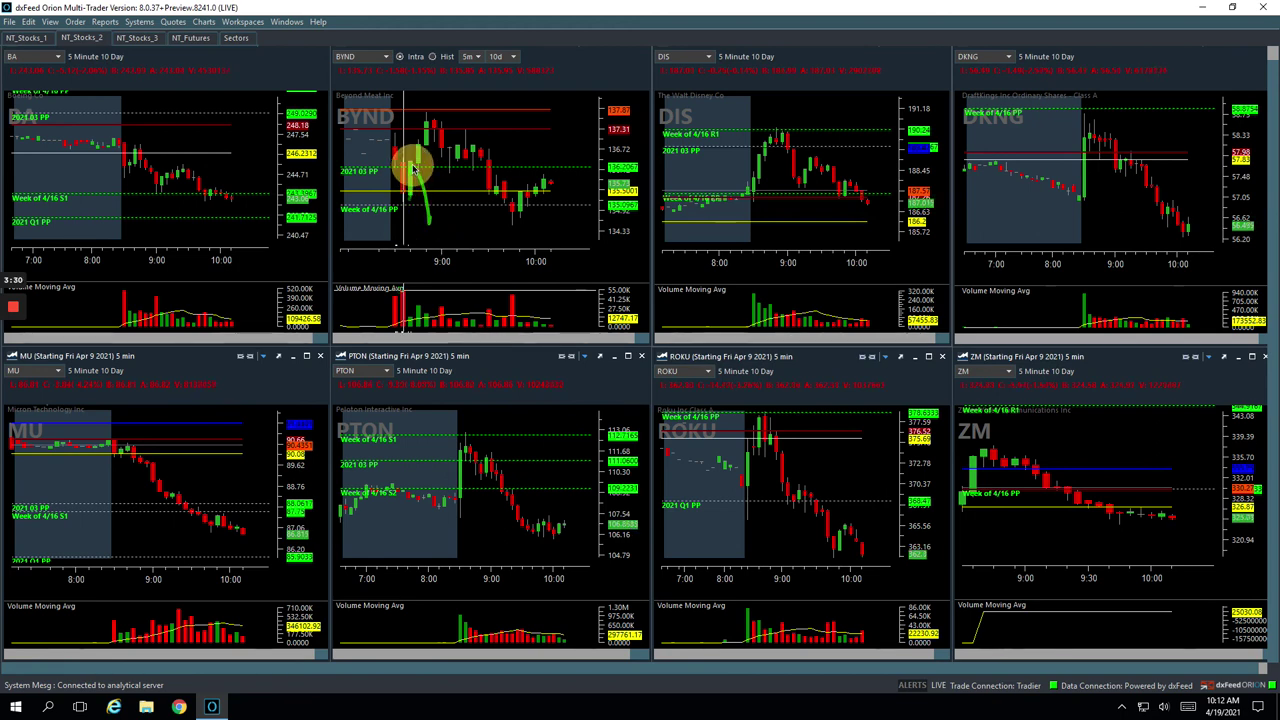
{"action": "mouse_move", "coordinate": [418, 155]}
{"action": "left_mouse_down"}
{"action": "mouse_move", "coordinate": [429, 152]}
{"action": "mouse_move", "coordinate": [411, 154]}
{"action": "left_mouse_up"}
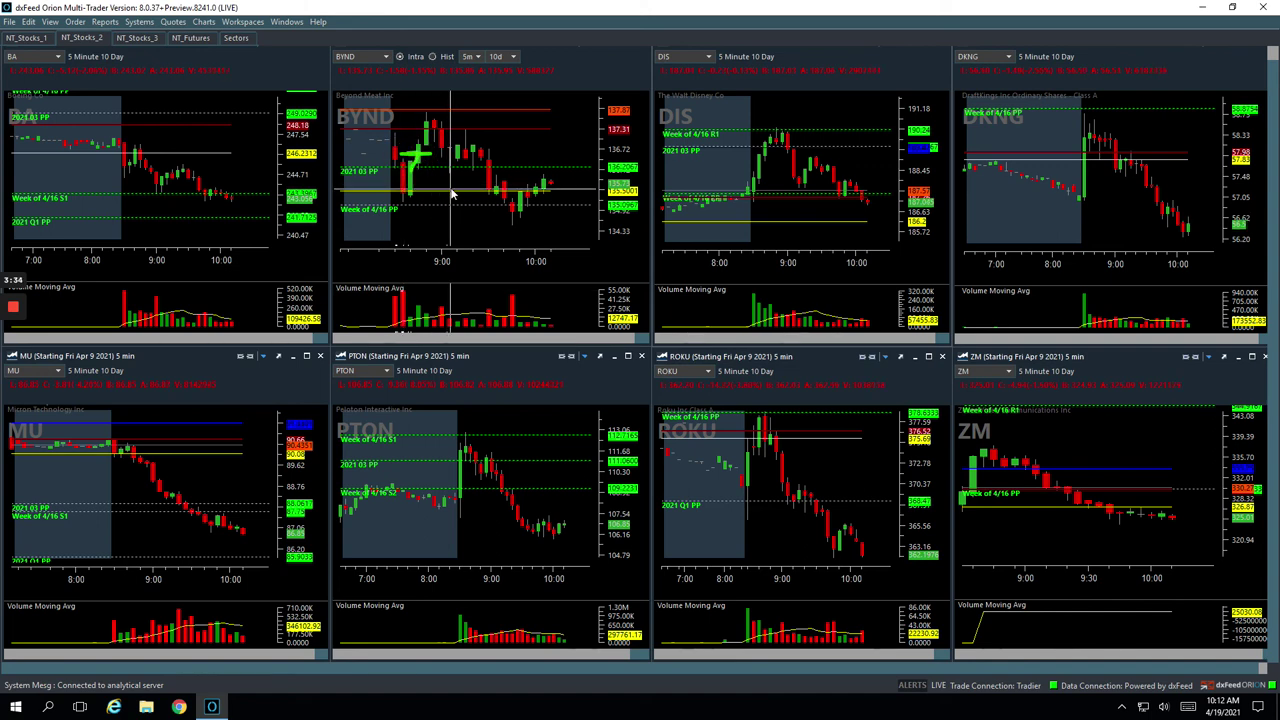